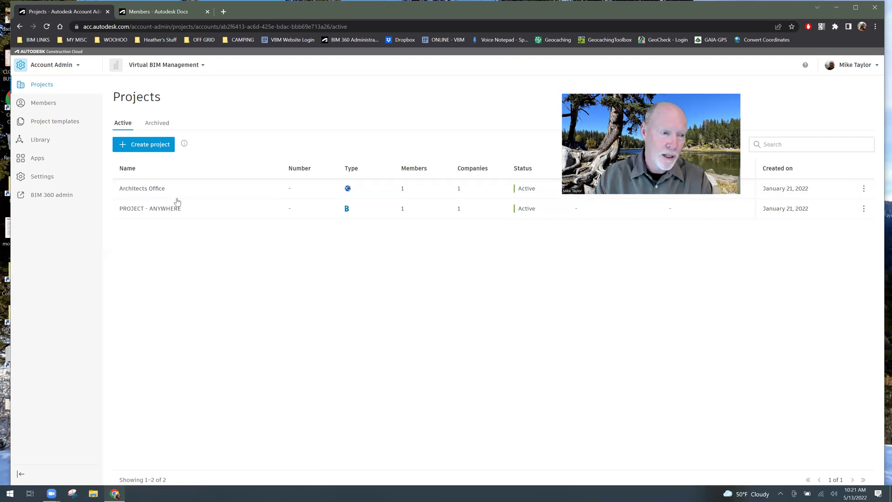
- Go to the Architects Office members page and begin adding a new project member
left_click(168, 14)
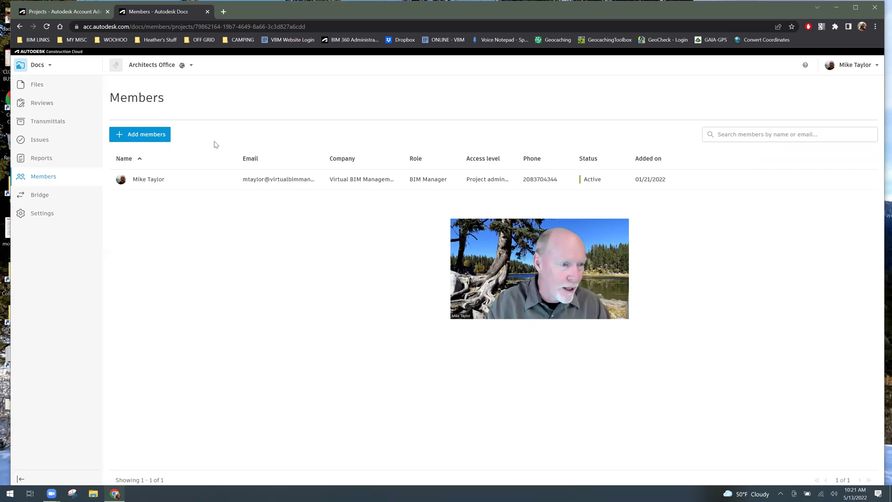
left_click(149, 135)
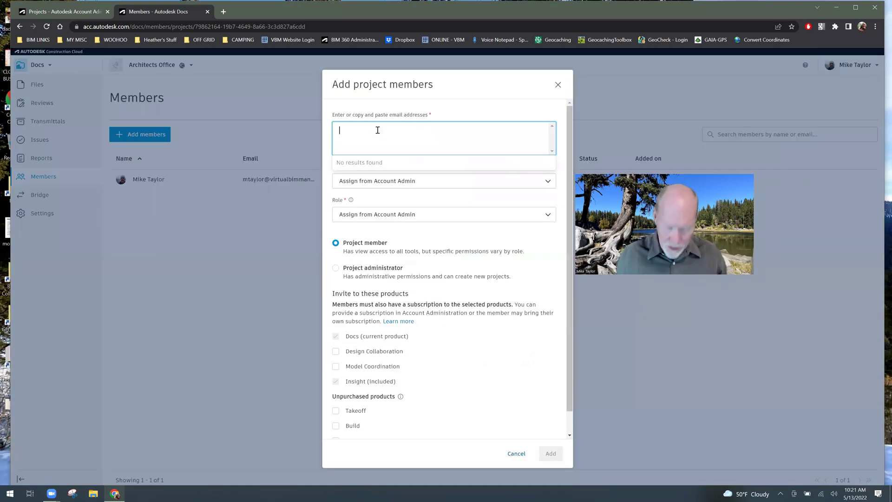
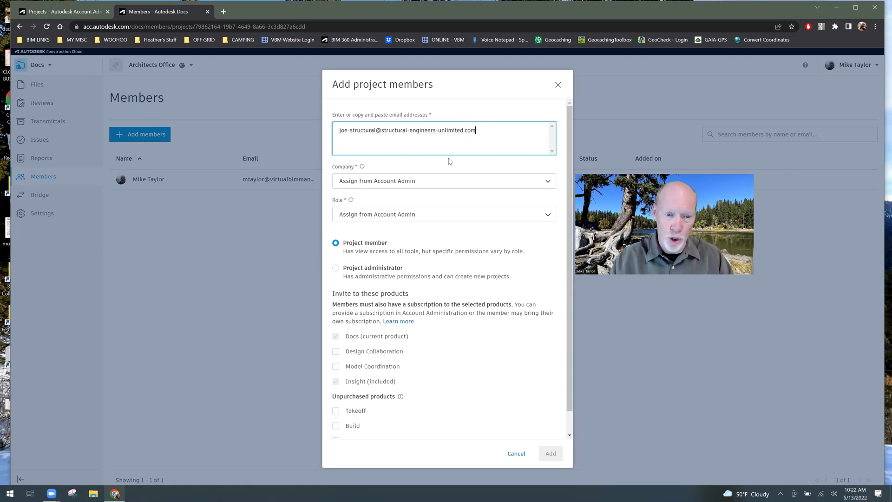
- Enter the structural engineer's e-mail address as the invitee in Add project members
left_click(418, 166)
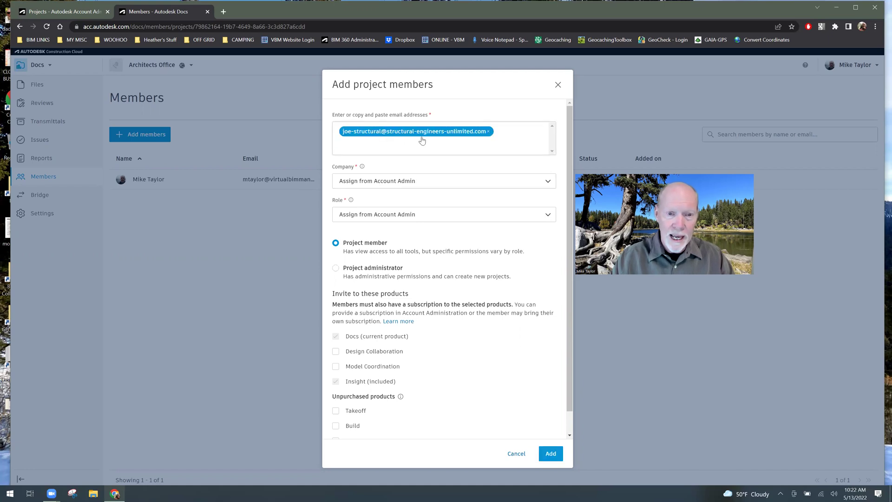
left_click(433, 182)
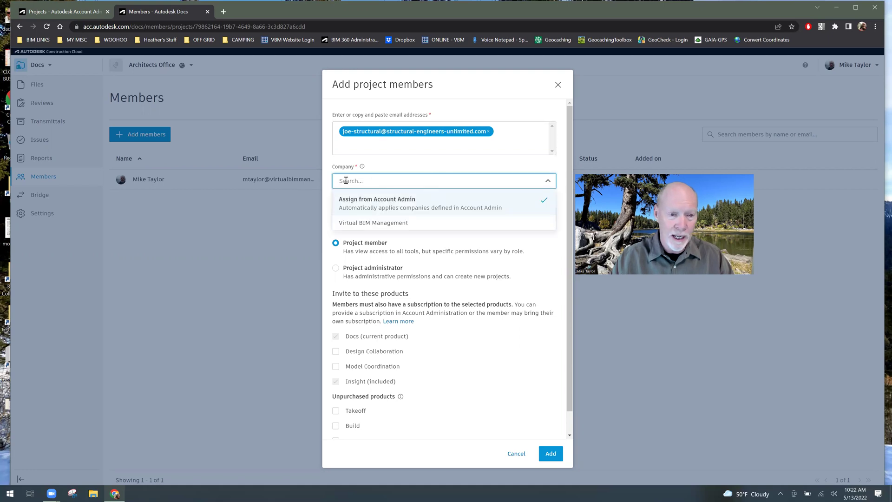
type("str")
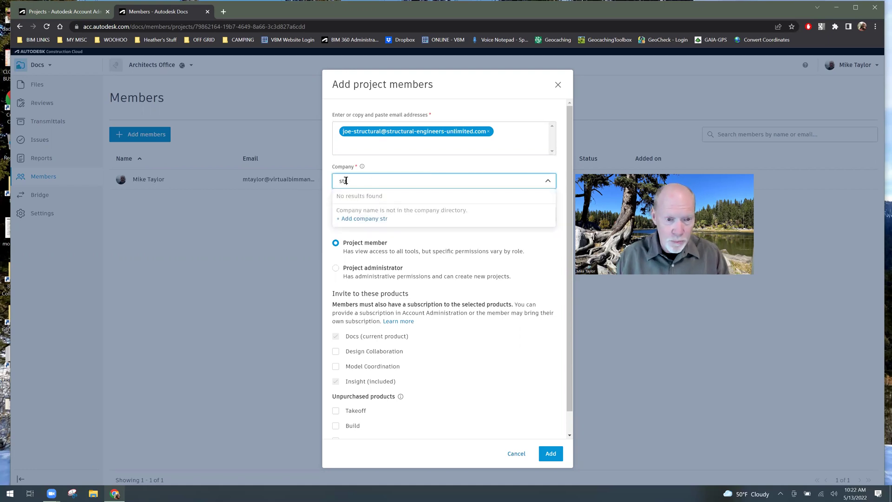
type("uctural")
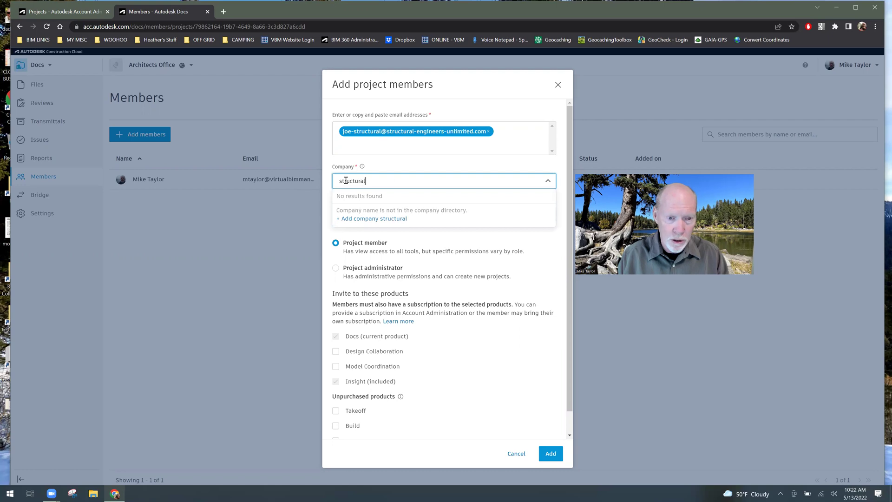
type(" engineers ulimited")
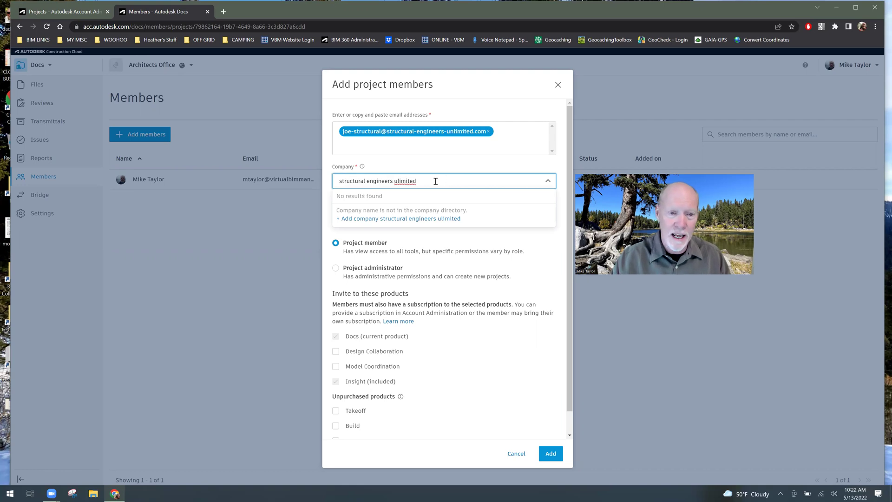
left_click(397, 180)
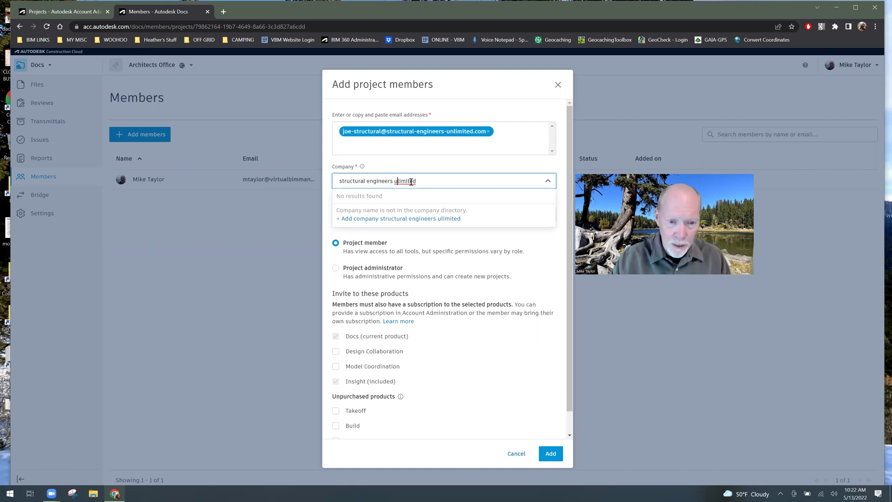
type("n")
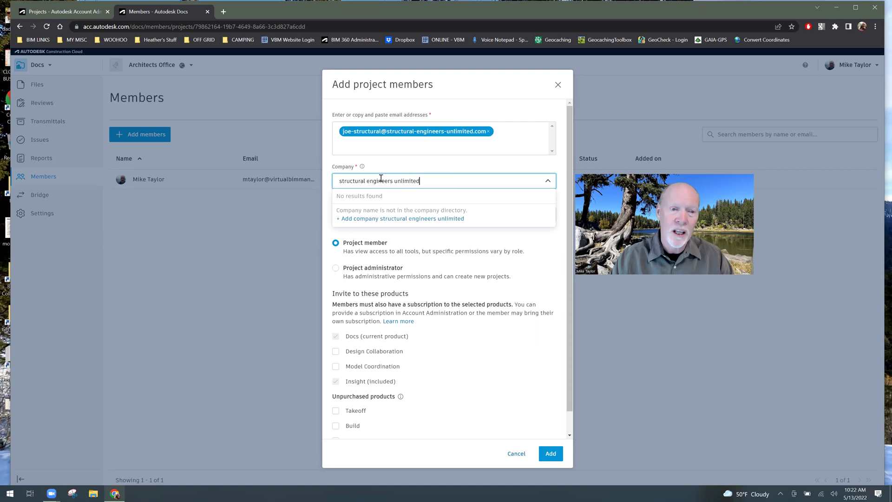
left_click(464, 167)
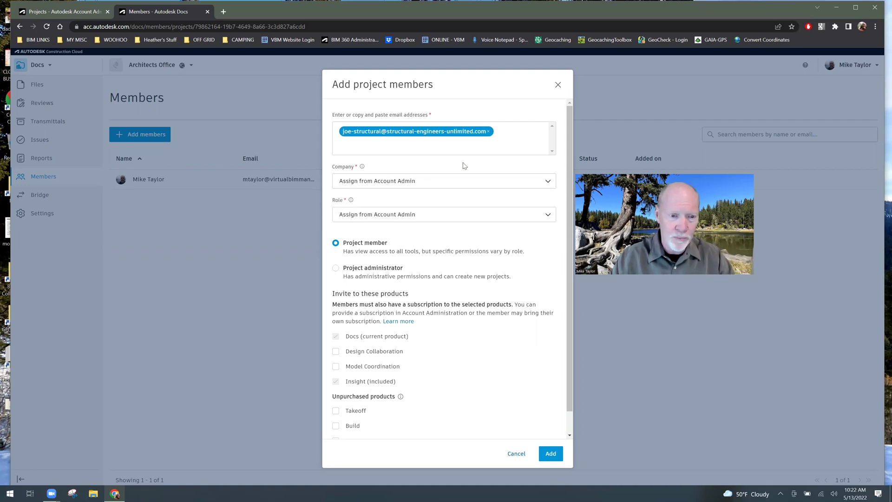
- Set the structural invitee's role to Engineer
left_click(423, 215)
scroll(344, 266, "down", 2)
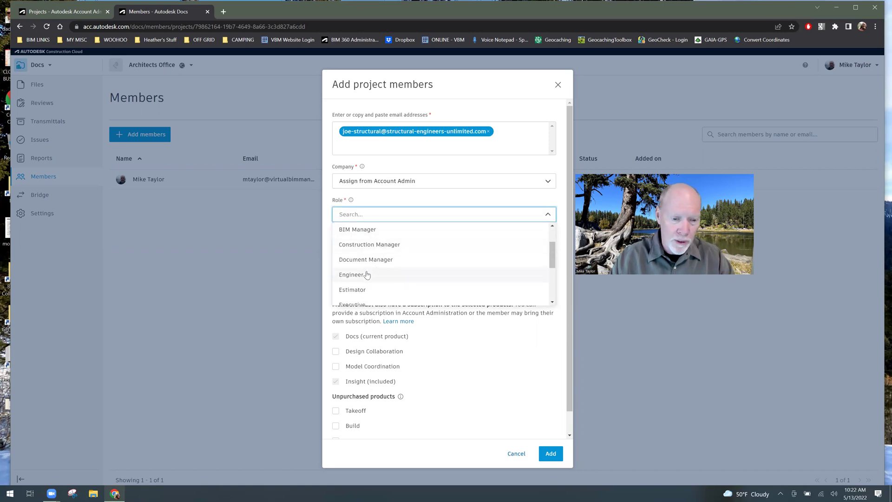
left_click(365, 276)
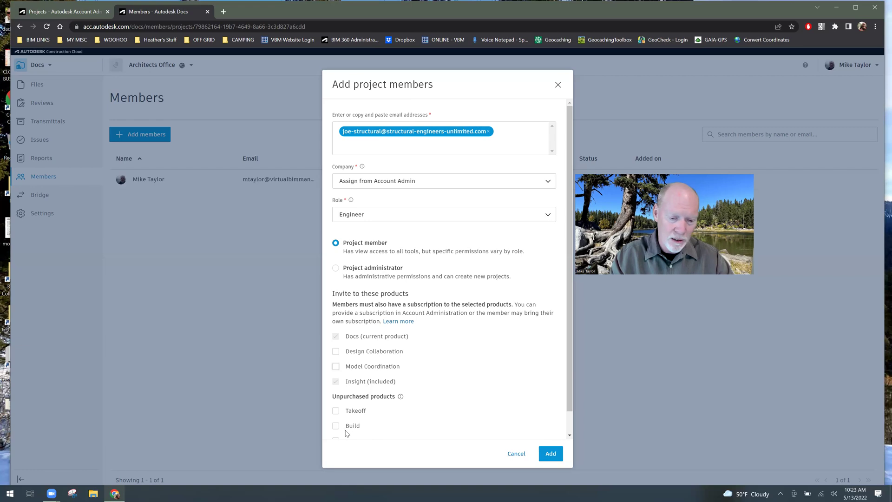
scroll(365, 409, "down", 1)
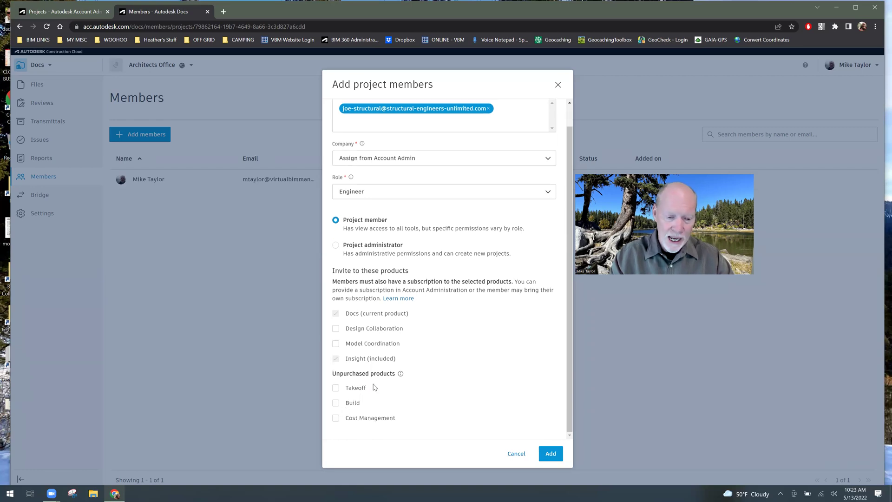
scroll(413, 362, "up", 1)
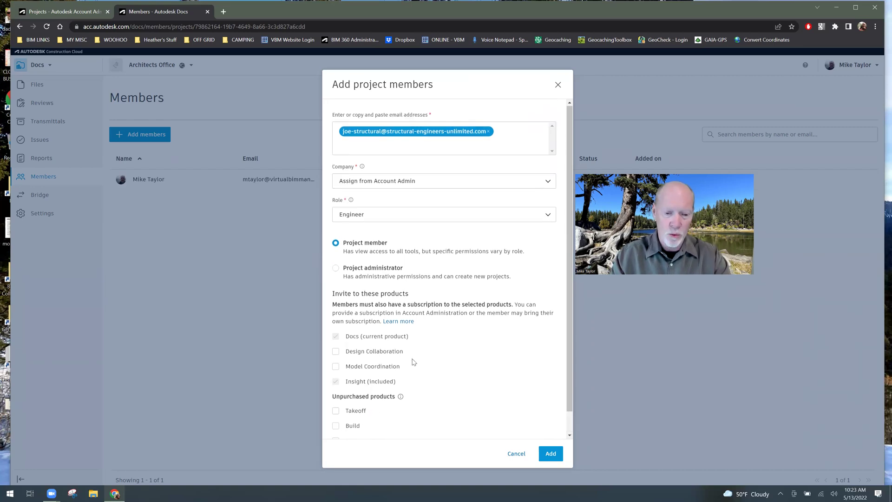
- Add the structural engineer to the project and start a fresh member invitation
left_click(550, 454)
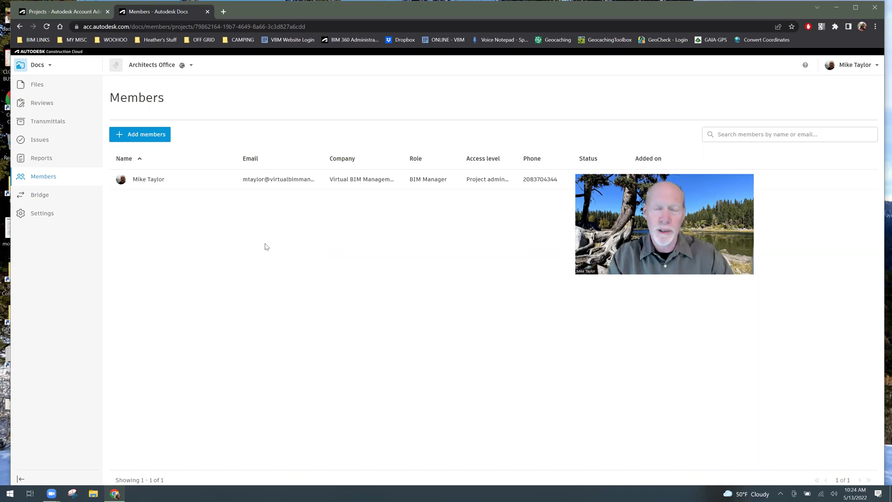
left_click(154, 138)
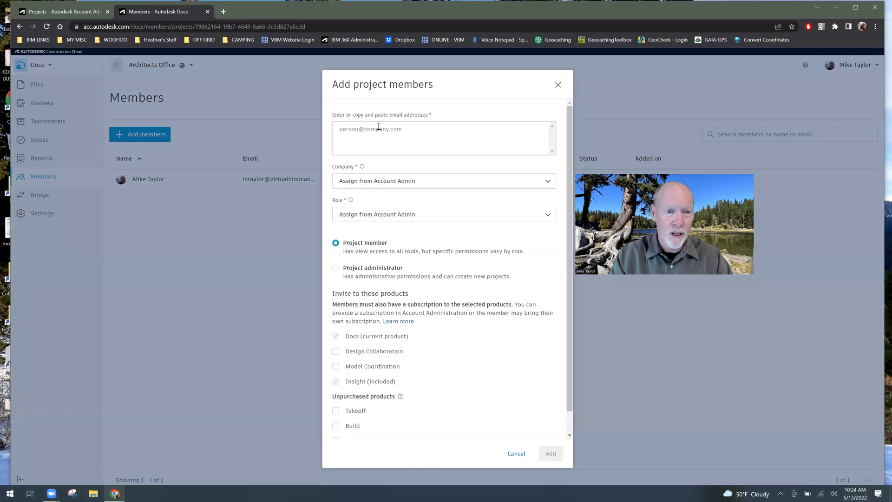
left_click(378, 126)
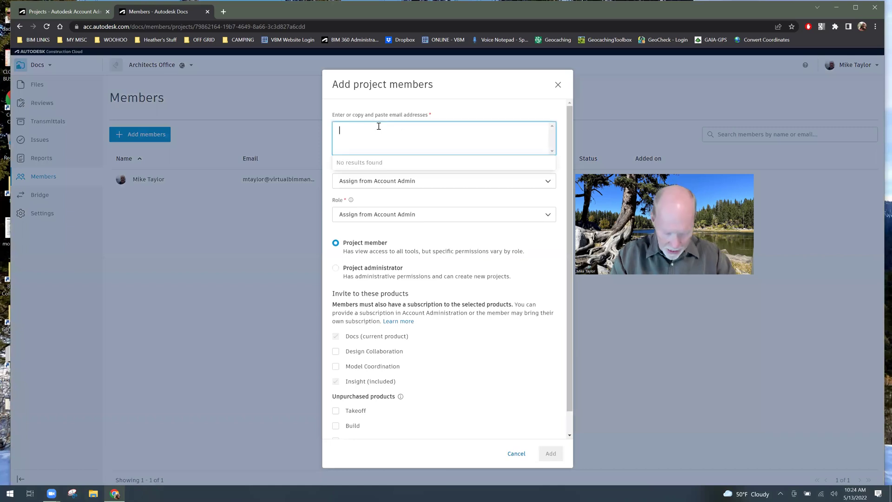
type("j")
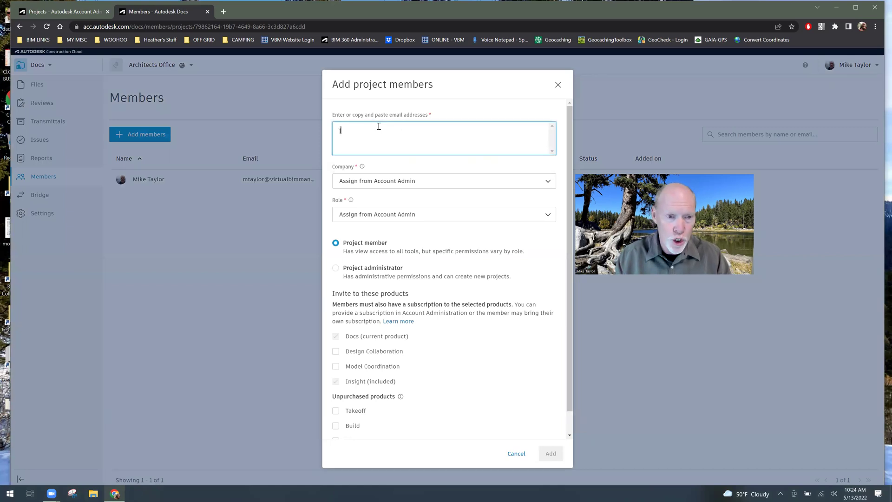
type("e")
key("BackSpace")
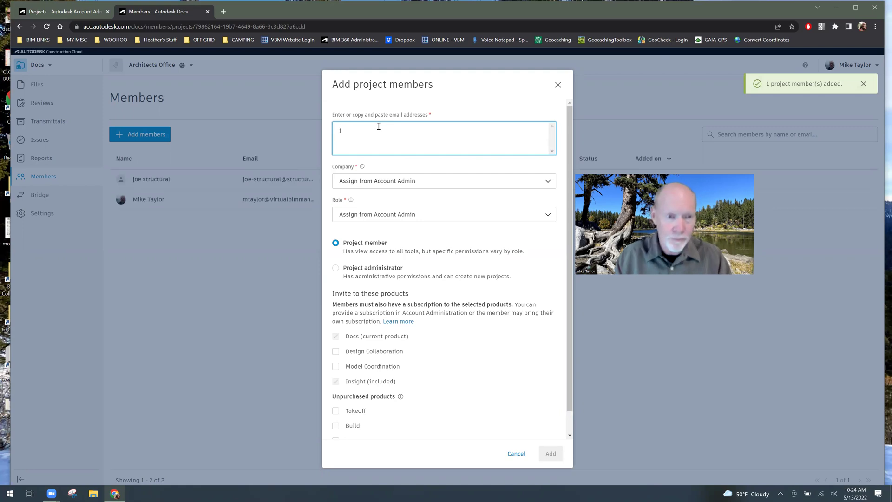
key("BackSpace")
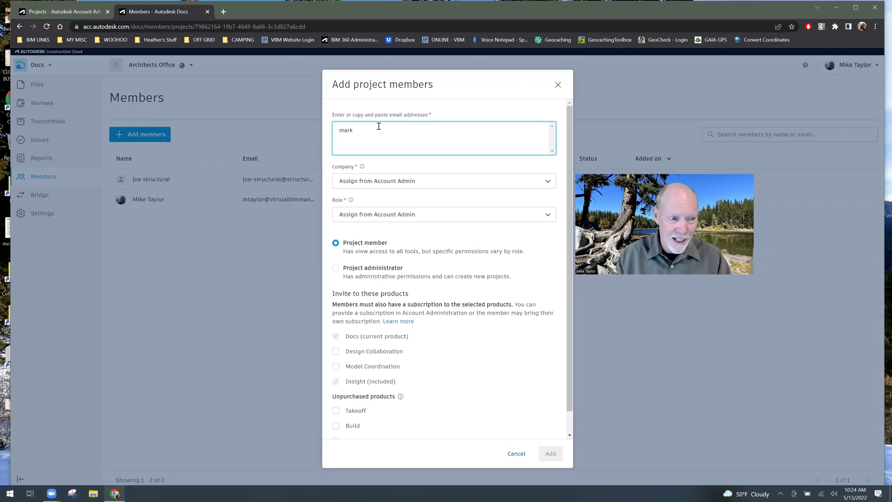
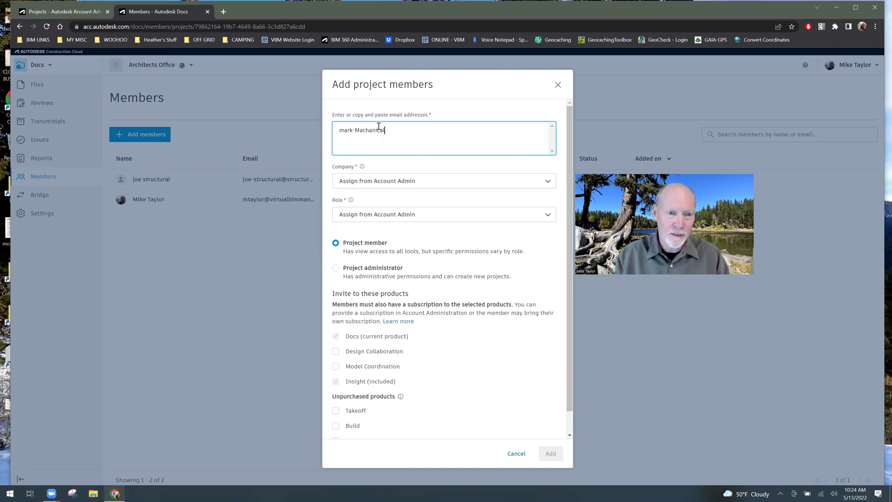
- Enter the mechanical engineer's e-mail address, correcting the Mechanical spelling, and accept it
left_click(363, 130)
key("BackSpace")
type("e")
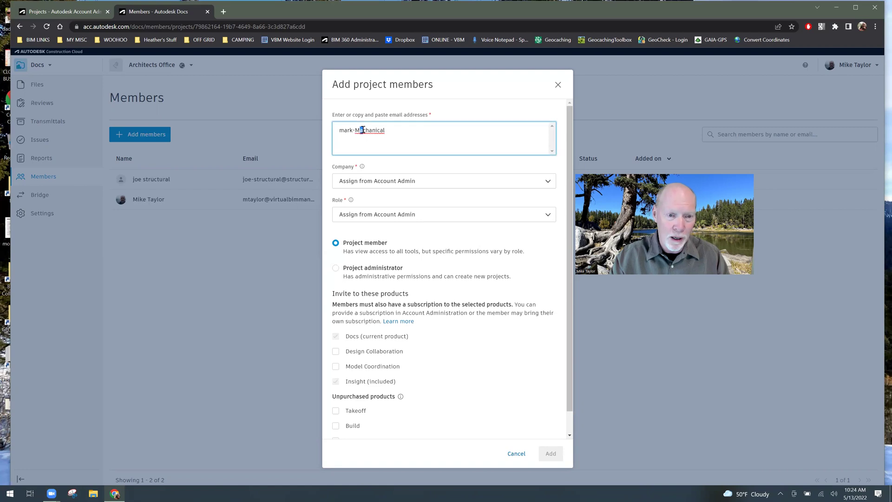
left_click(390, 129)
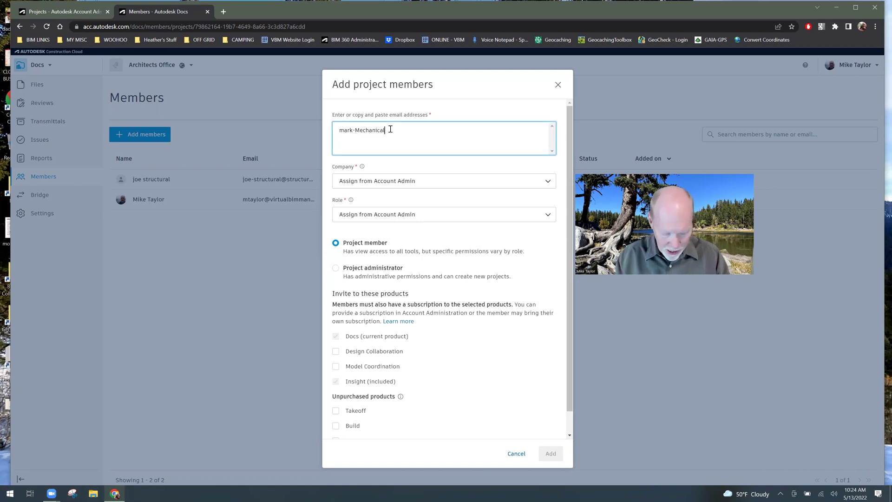
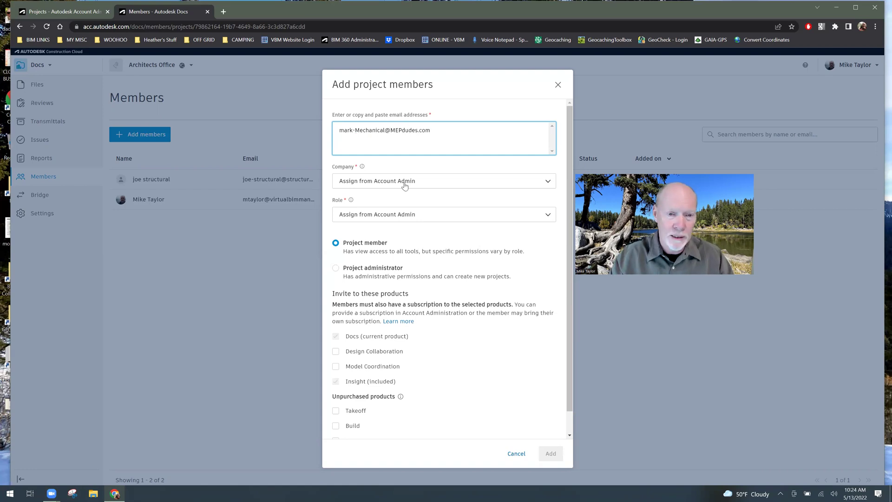
left_click(419, 169)
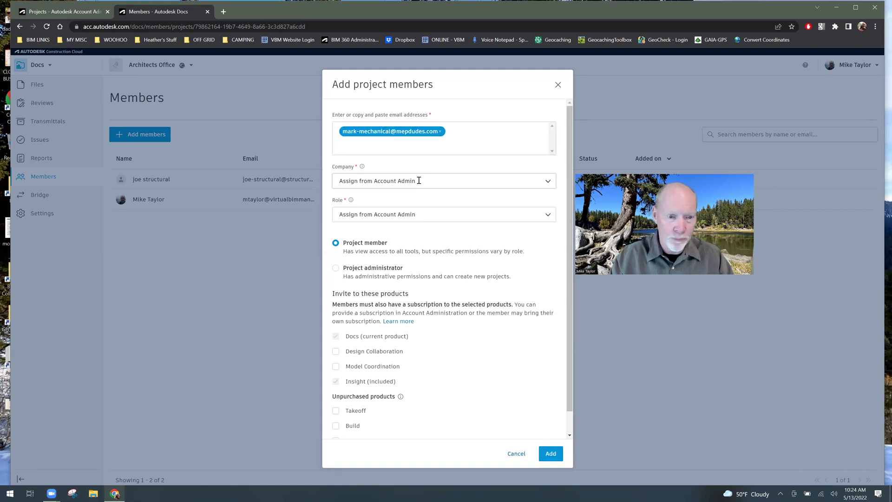
- Try MEP Dudes as company, then invite the mechanical engineer with the Engineer role
left_click(378, 181)
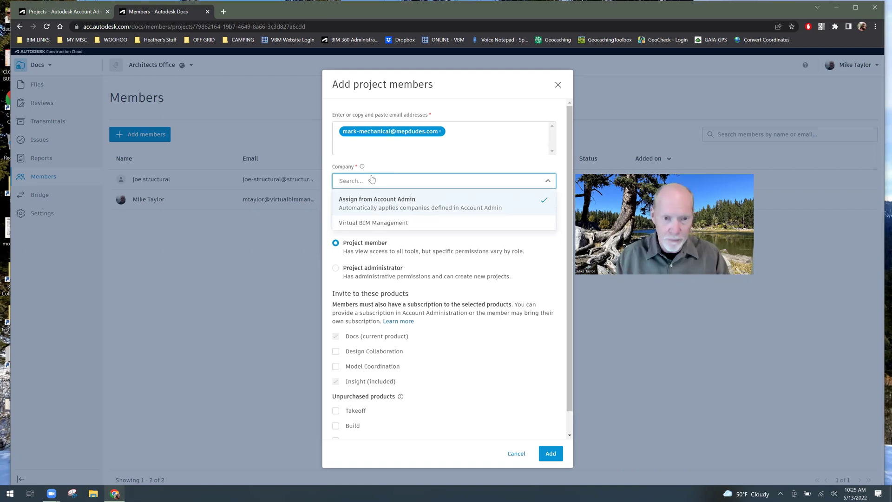
type("MEP")
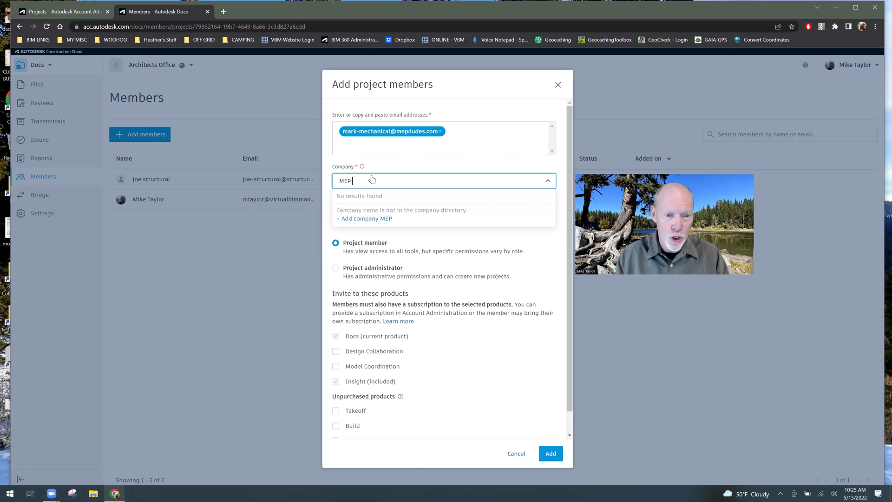
type(" Dudes")
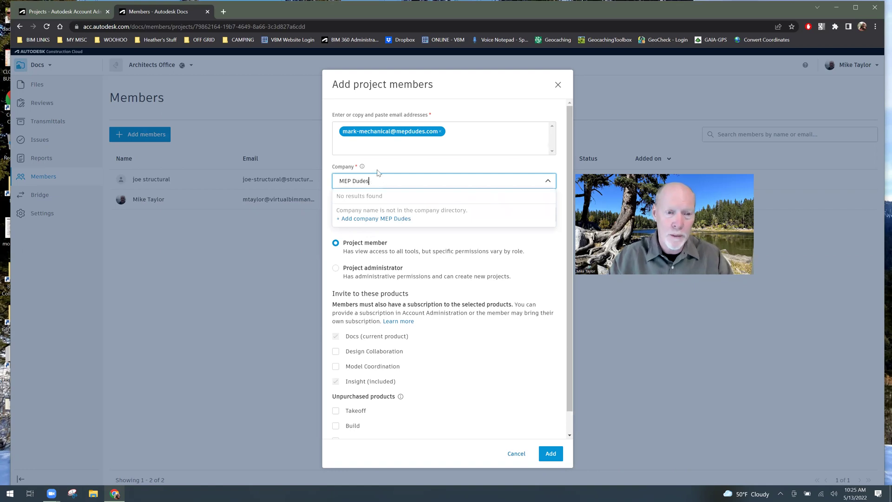
left_click(386, 166)
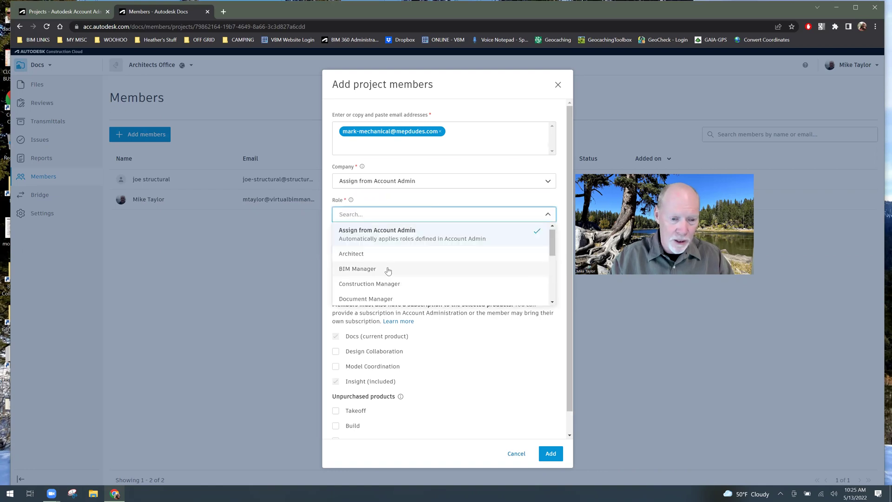
scroll(372, 274, "down", 1)
left_click(371, 274)
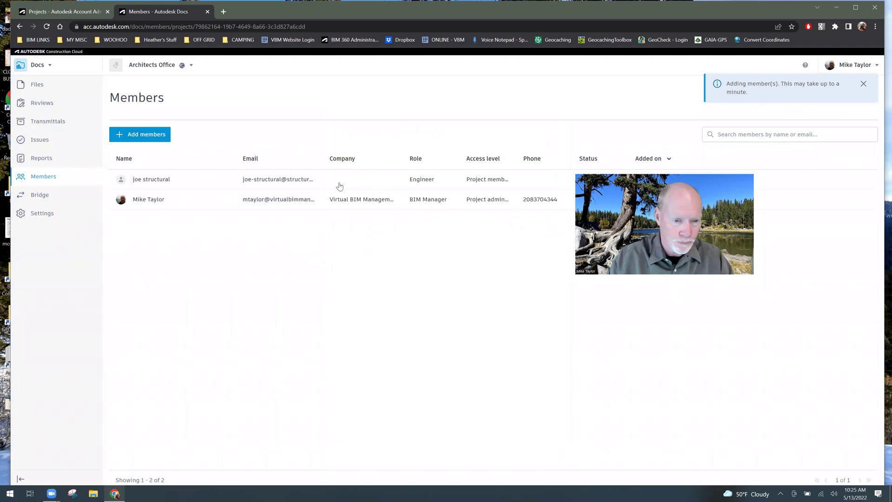
left_click(372, 186)
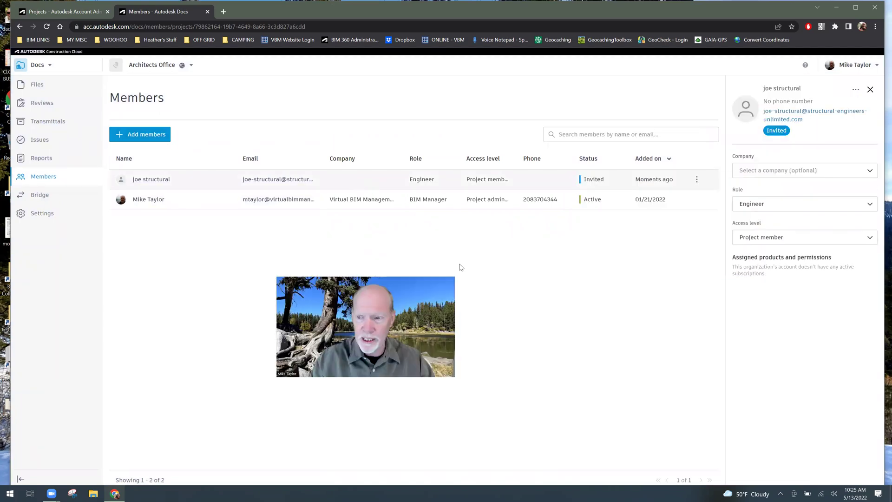
- Check the structural engineer's company options, then open the mechanical engineer's member details
left_click(785, 171)
left_click(362, 183)
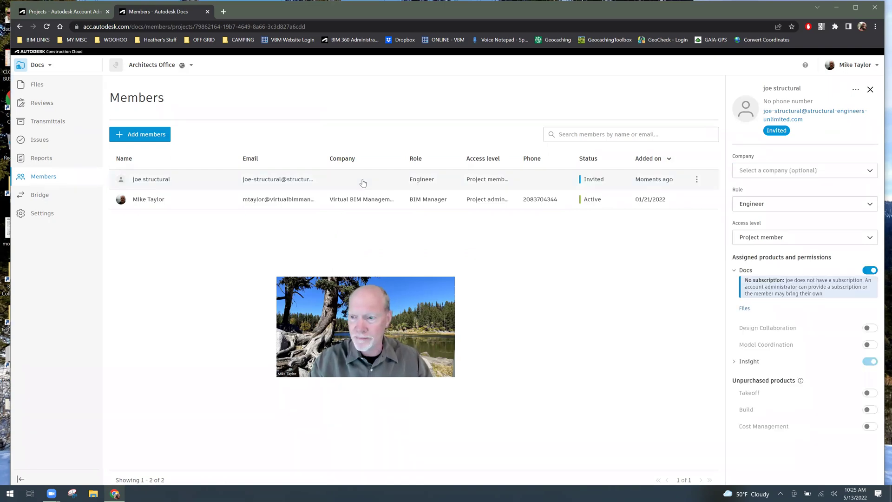
left_click(821, 171)
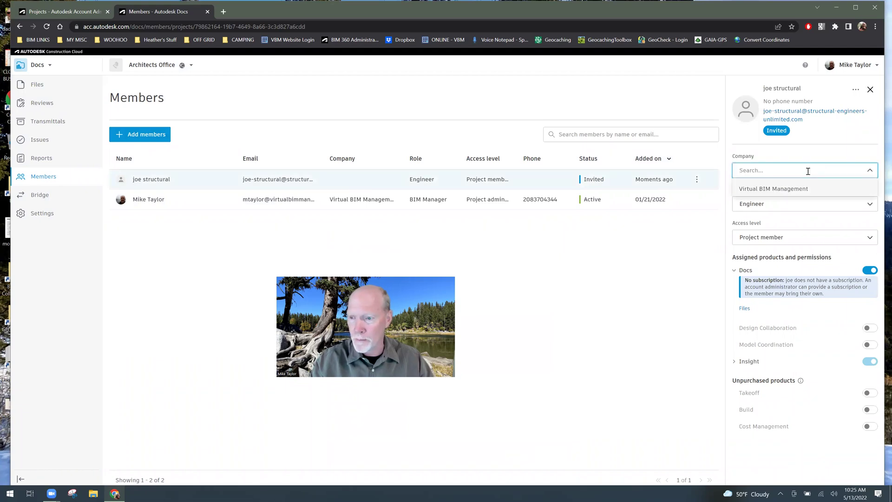
left_click(681, 237)
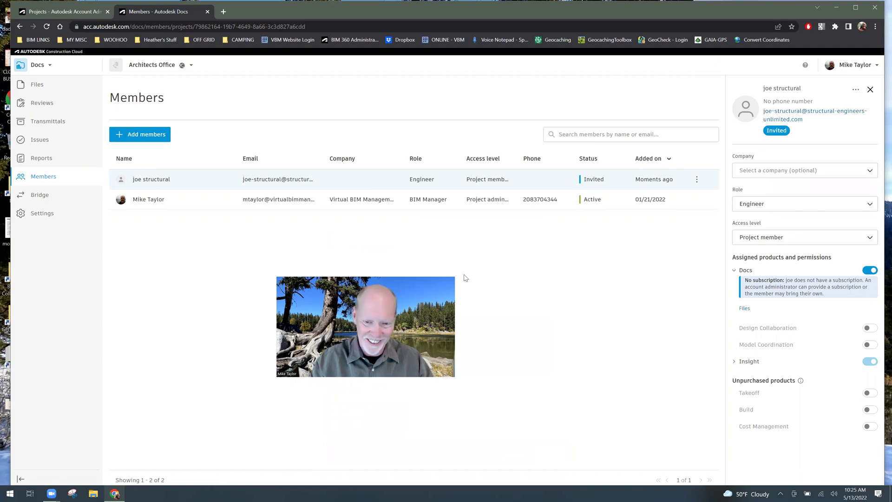
left_click_drag(464, 277, 549, 267)
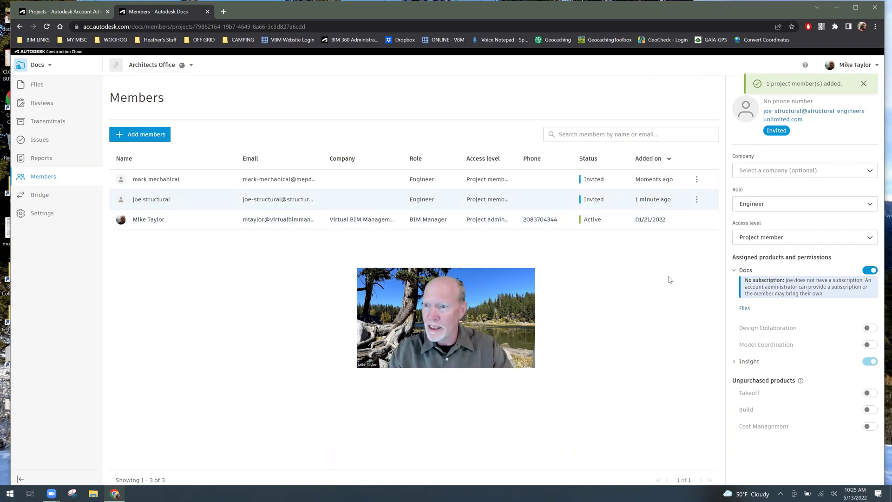
left_click(353, 182)
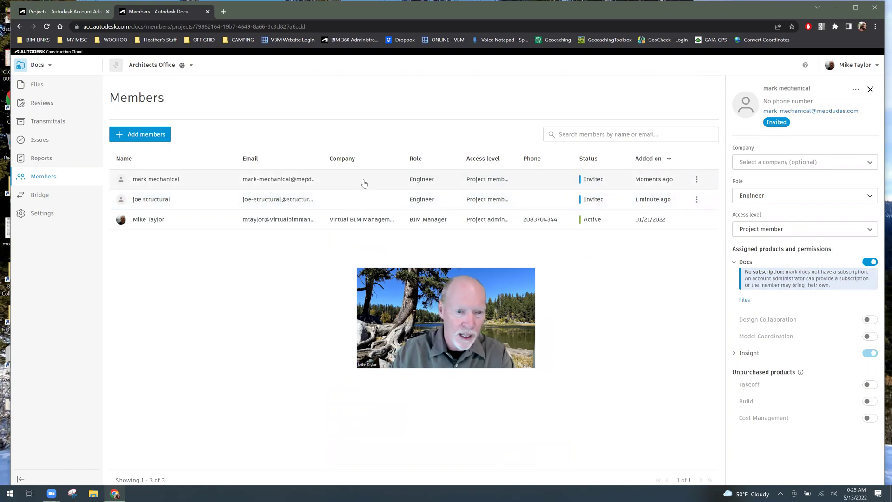
- Create the company MEP Dudes and assign it to the mechanical engineer
left_click(800, 161)
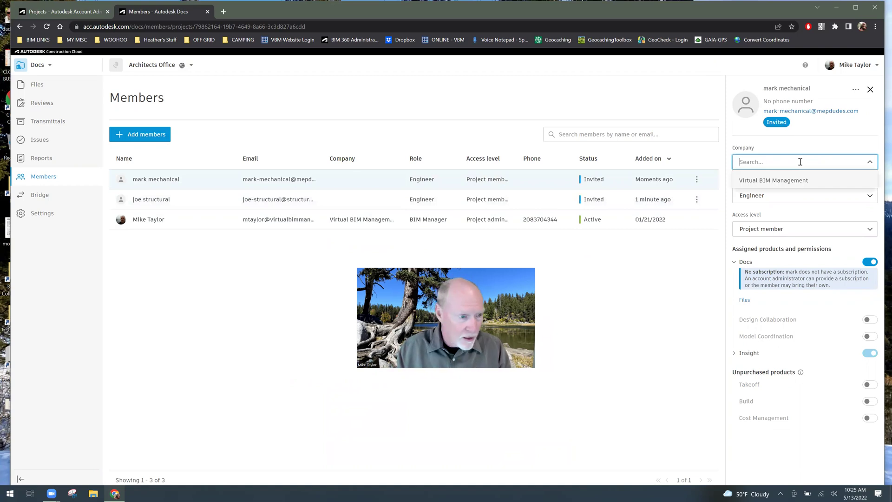
type("ME")
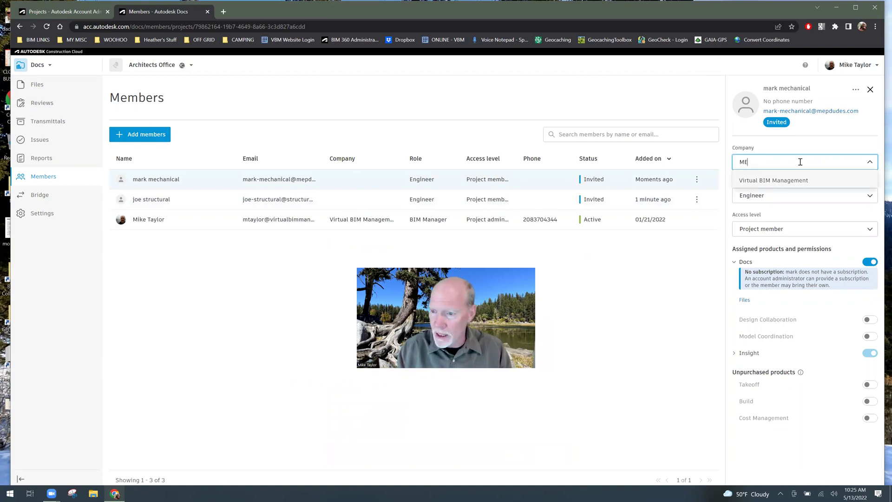
type("P Dudes.c")
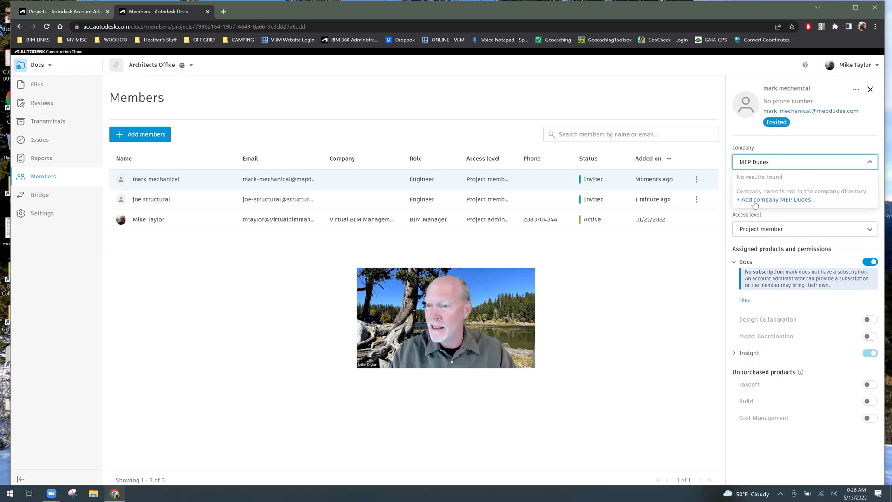
left_click(787, 200)
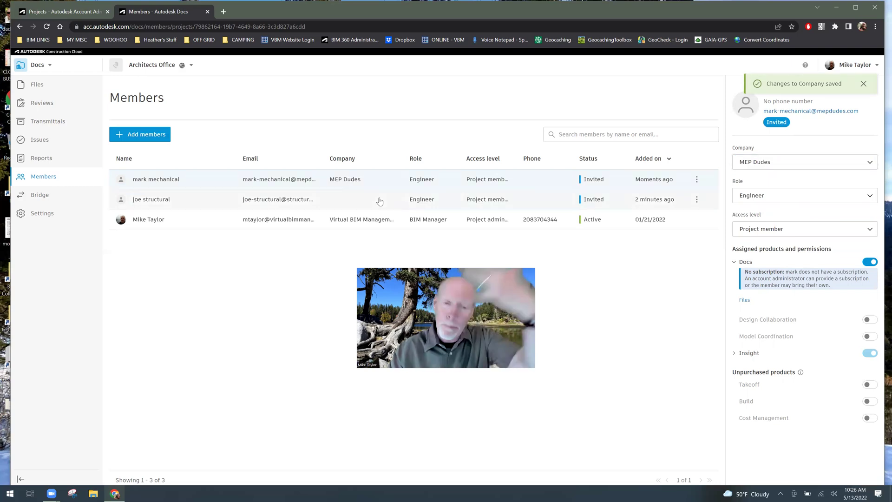
left_click(341, 203)
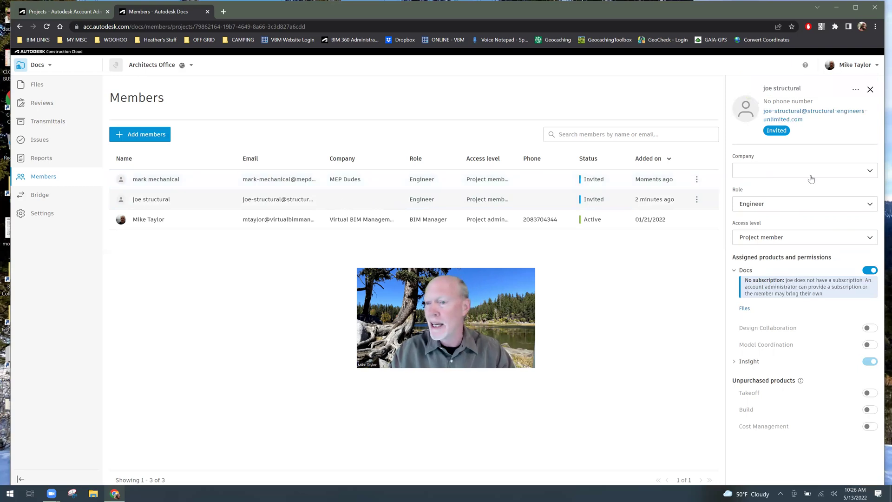
- Create the company Structural Engineers Unlimited and assign it to the structural engineer
left_click(756, 174)
type("MEP Dudes")
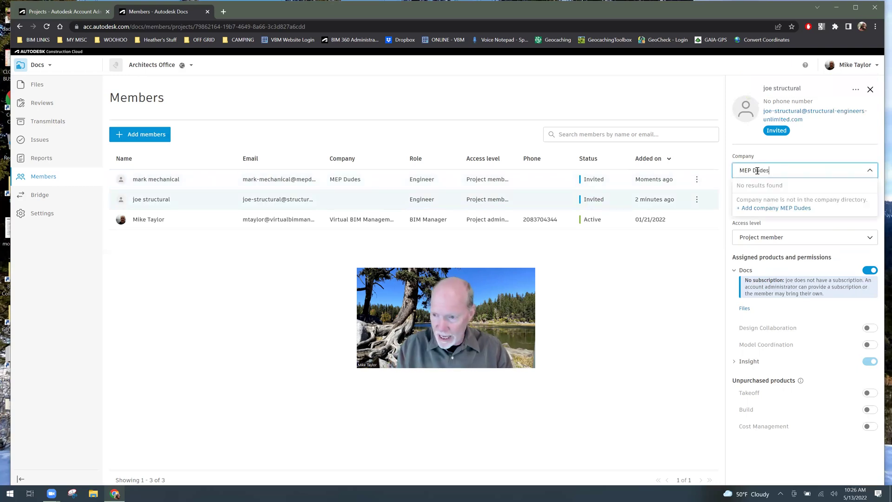
left_click_drag(775, 169, 731, 171)
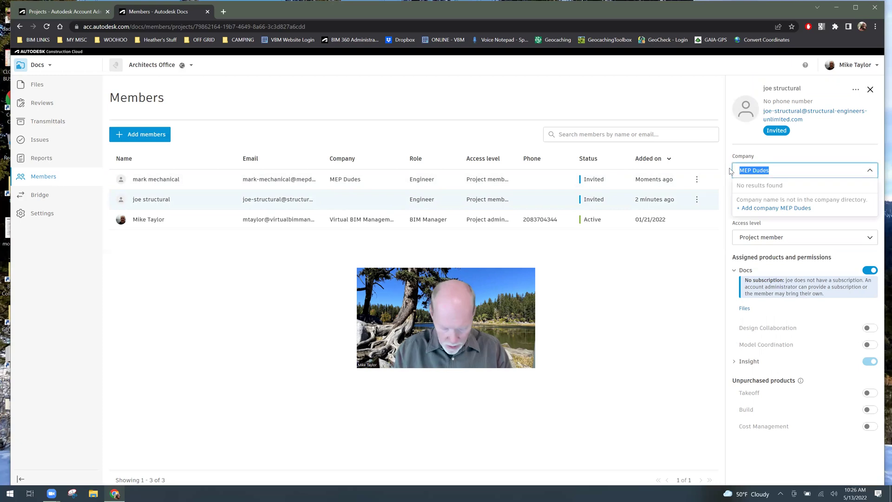
type("stru")
key("BackSpace")
key("BackSpace")
key("BackSpace")
key("BackSpace")
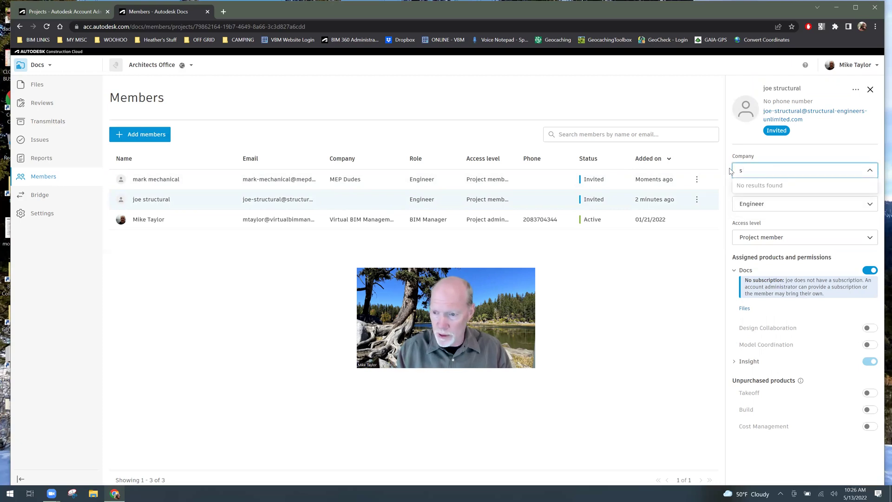
type("STru")
key("BackSpace")
key("BackSpace")
key("BackSpace")
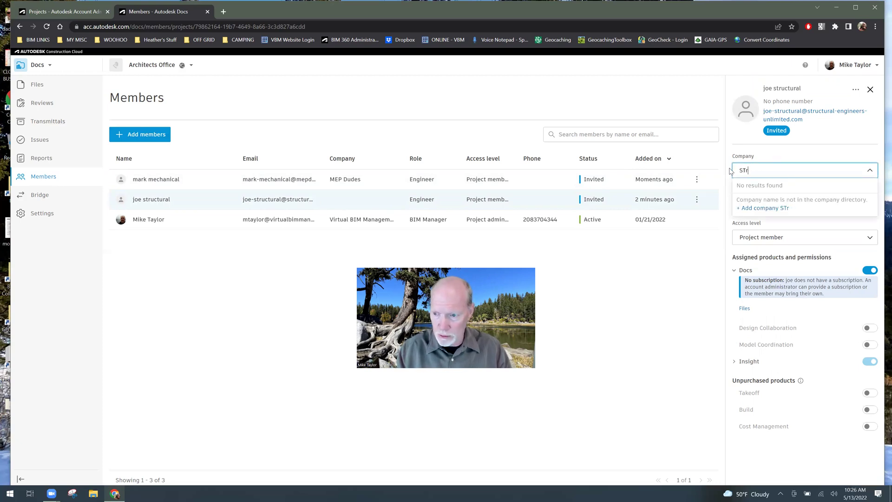
type("trucutal")
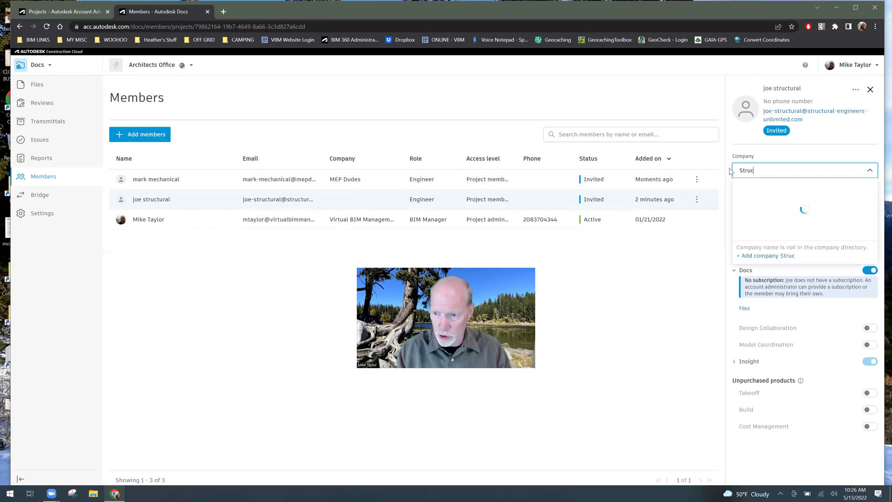
key("BackSpace")
key("BackSpace")
key("BackSpace")
type("ral")
key("BackSpace")
key("BackSpace")
key("BackSpace")
key("BackSpace")
key("BackSpace")
key("BackSpace")
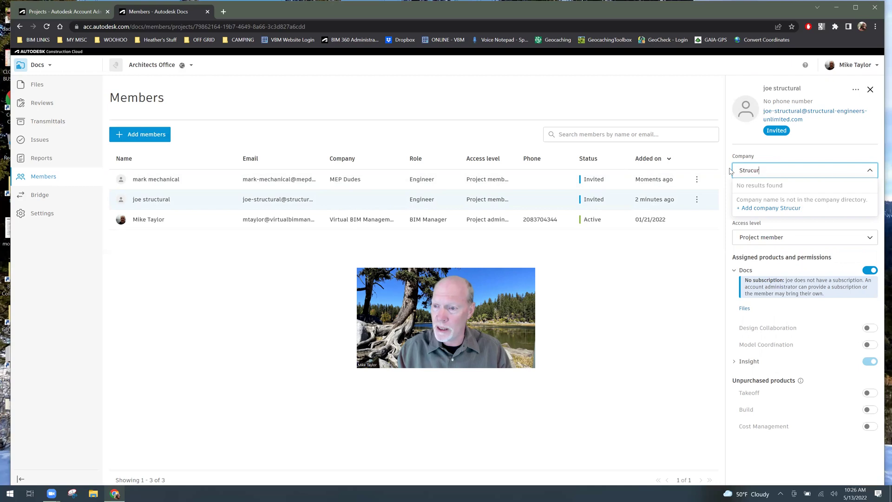
type("ctura")
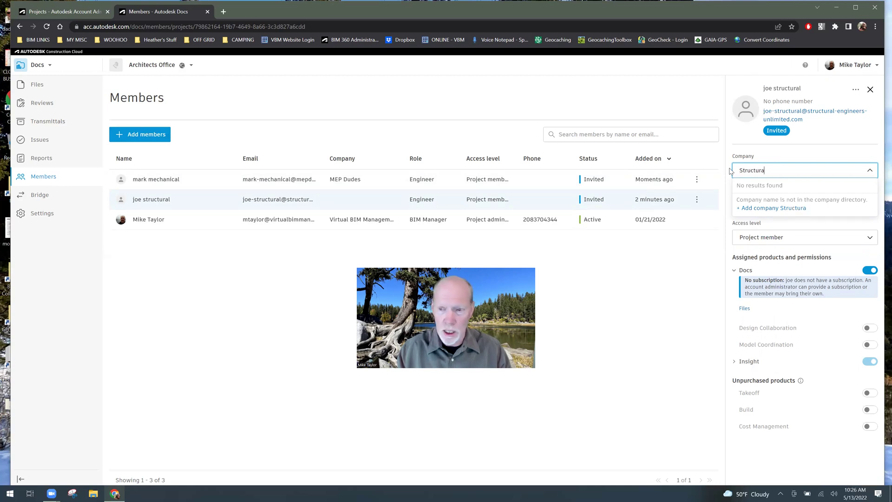
type("l Enginee")
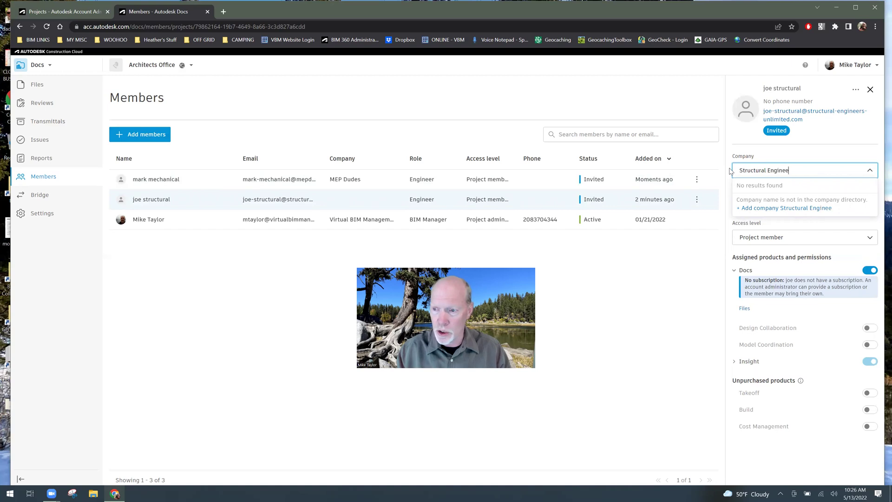
type("rs Unlimited")
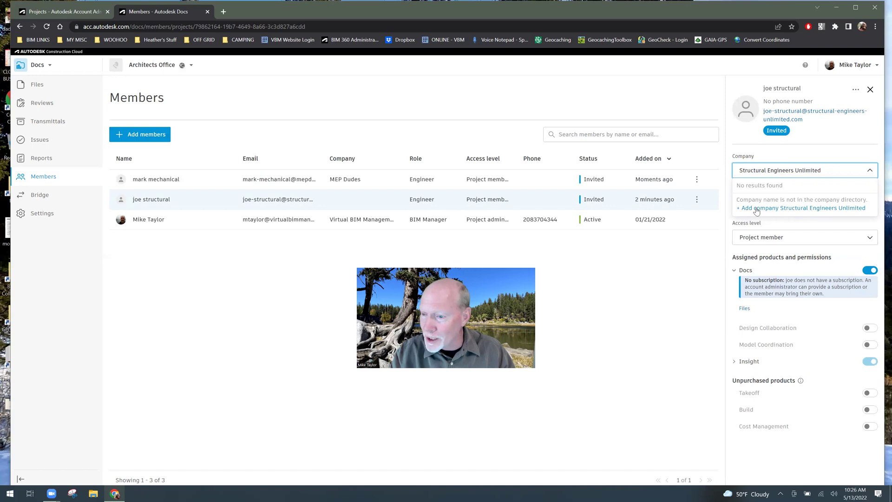
left_click(788, 210)
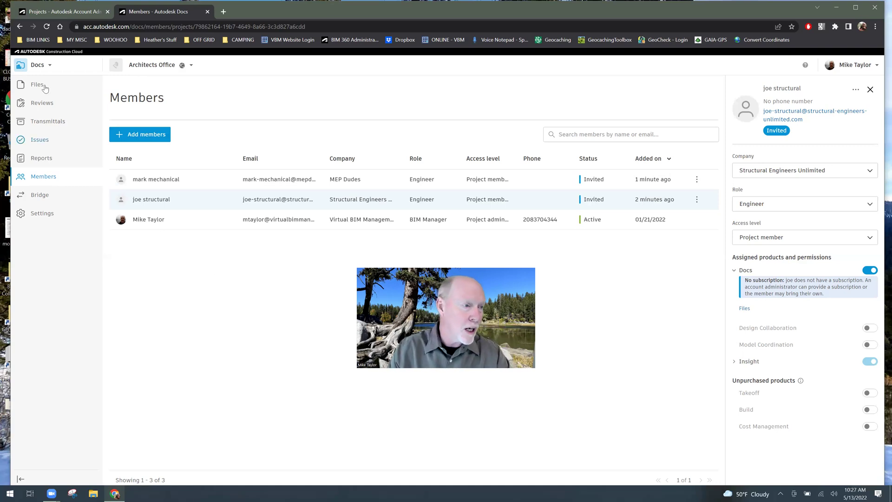
- Open the product switcher from the Docs header at the top left
left_click(40, 65)
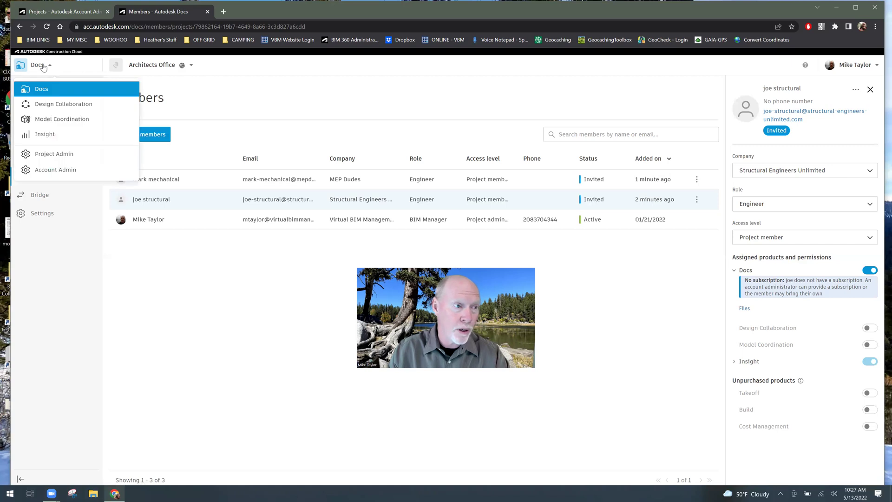
- Return to Docs Files and bring up the actions menu for the Project Files folder
left_click(40, 88)
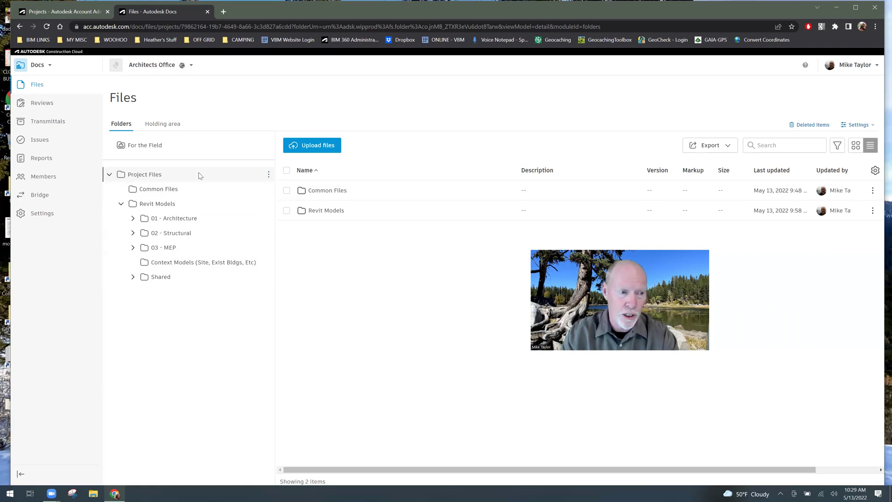
left_click(268, 174)
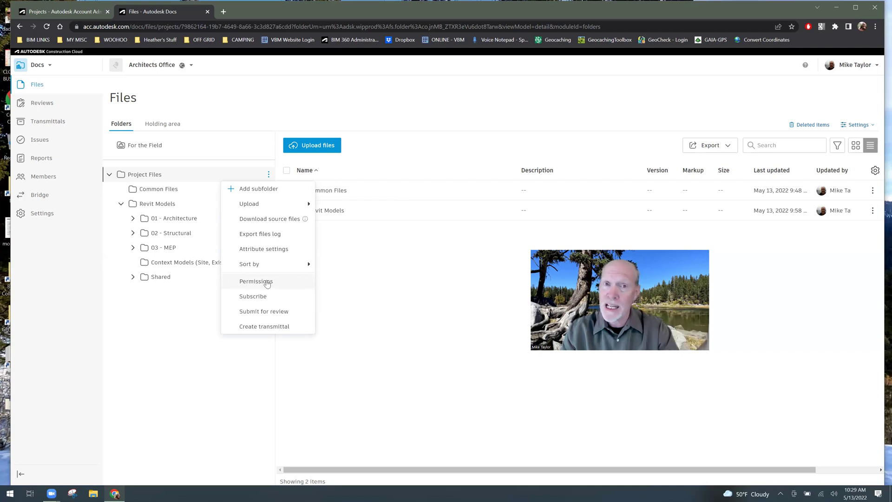
- Show the Project Files folder's permissions: one user with Manage access, no companies or roles
left_click(267, 283)
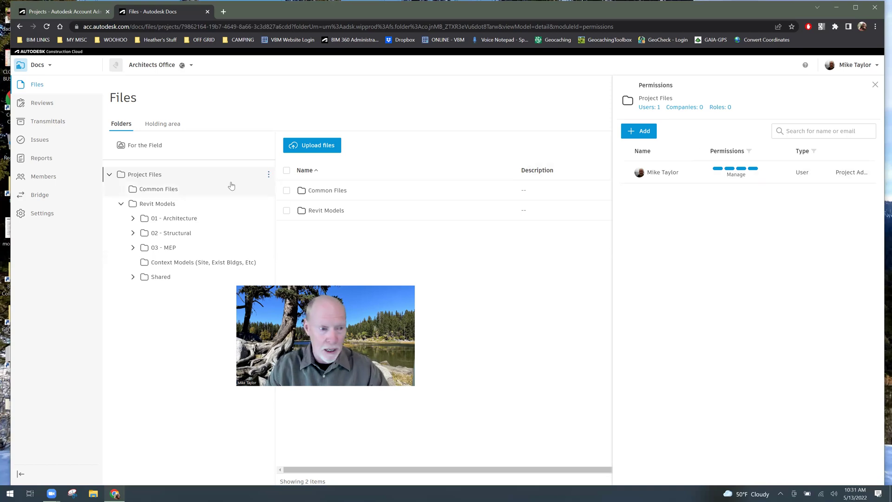
- Search for the invited structural engineer and grant them View permission on Project Files
left_click(269, 175)
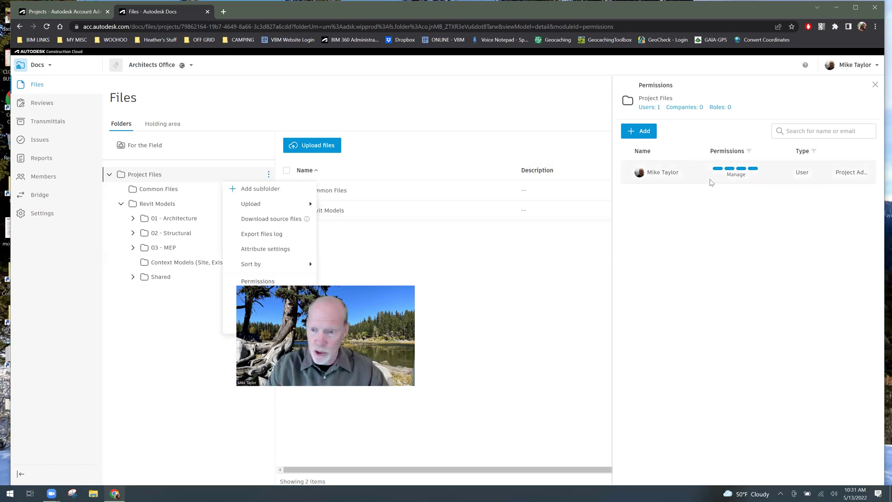
left_click(646, 132)
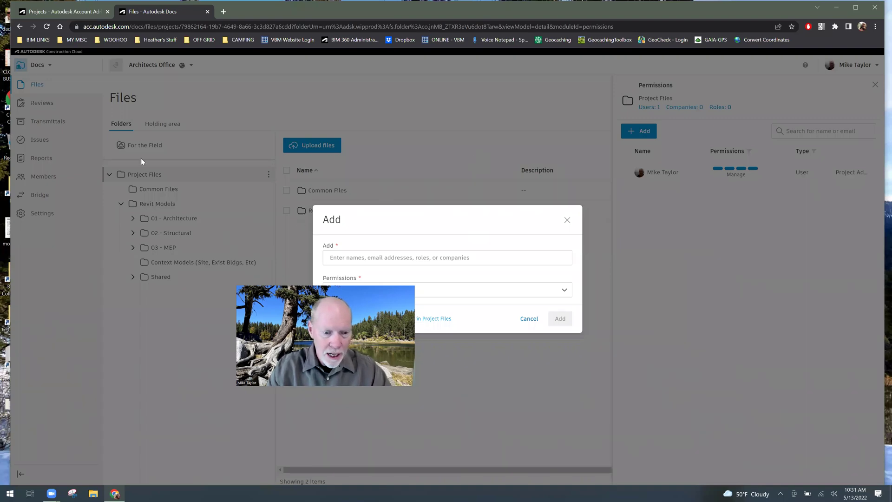
left_click(365, 256)
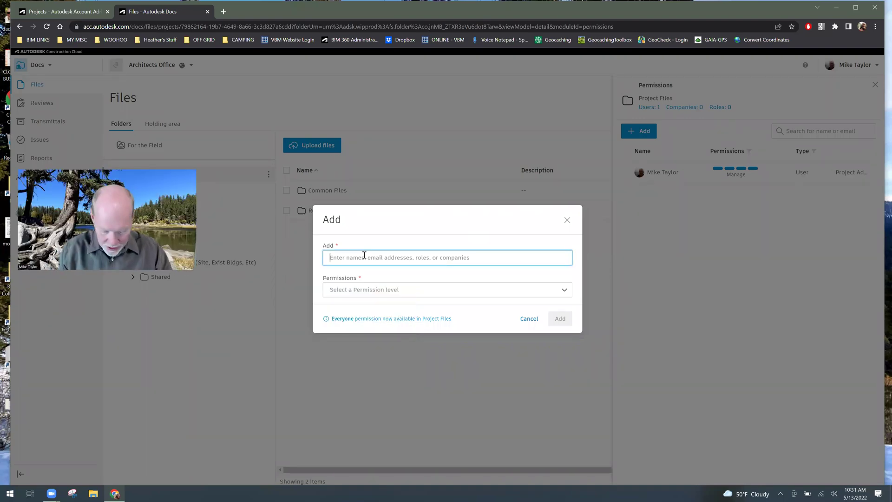
type("joe")
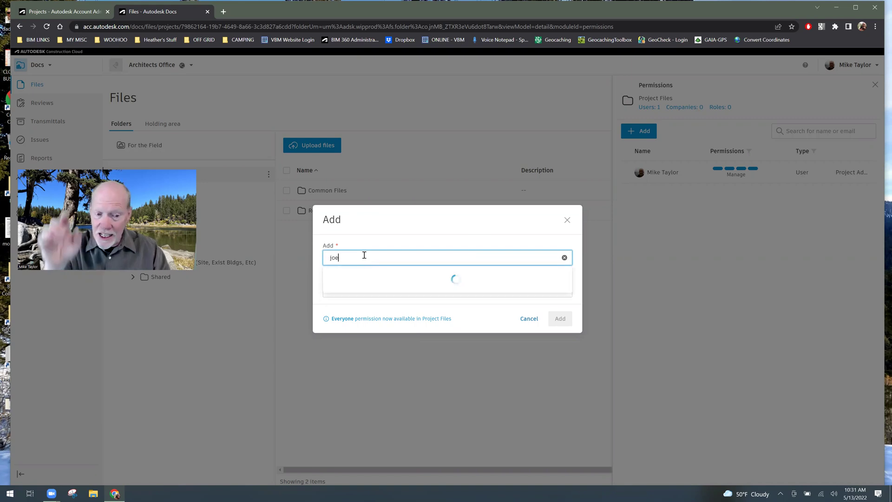
left_click(332, 287)
left_click(417, 256)
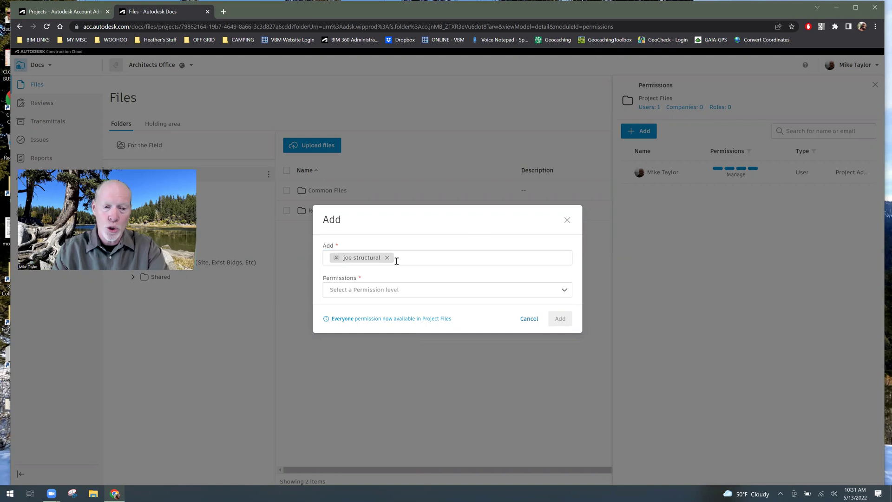
left_click(395, 291)
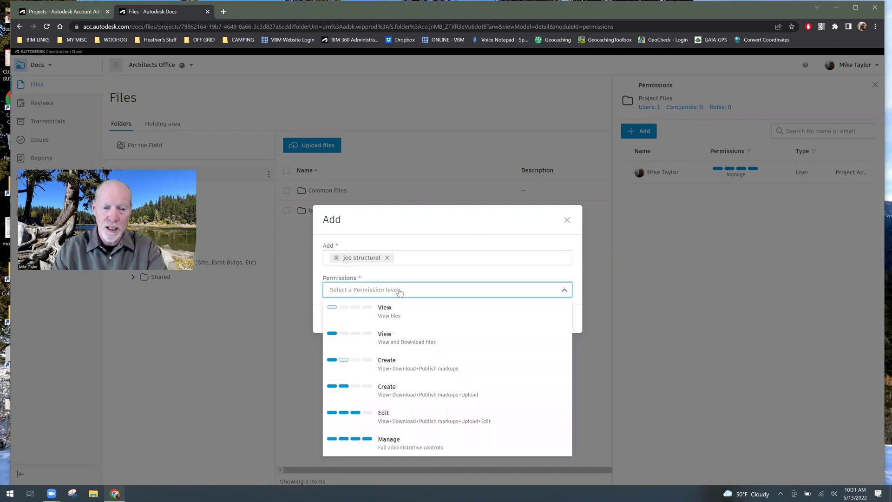
left_click(420, 342)
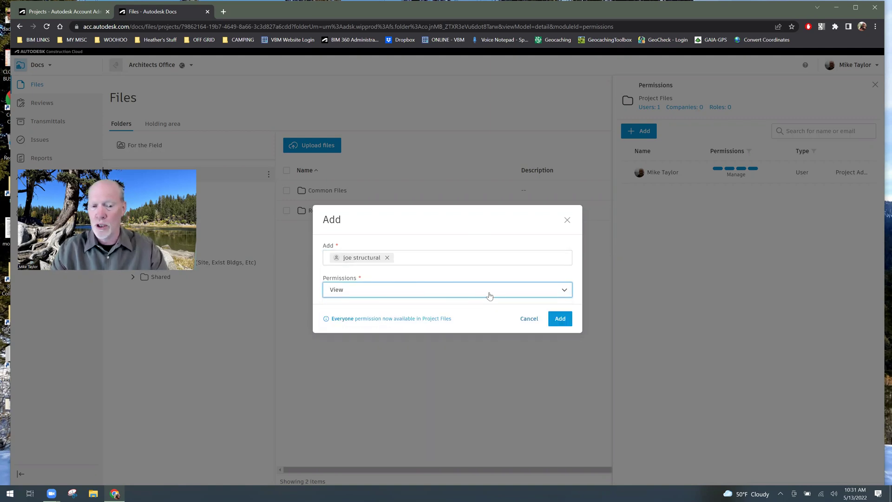
left_click(560, 319)
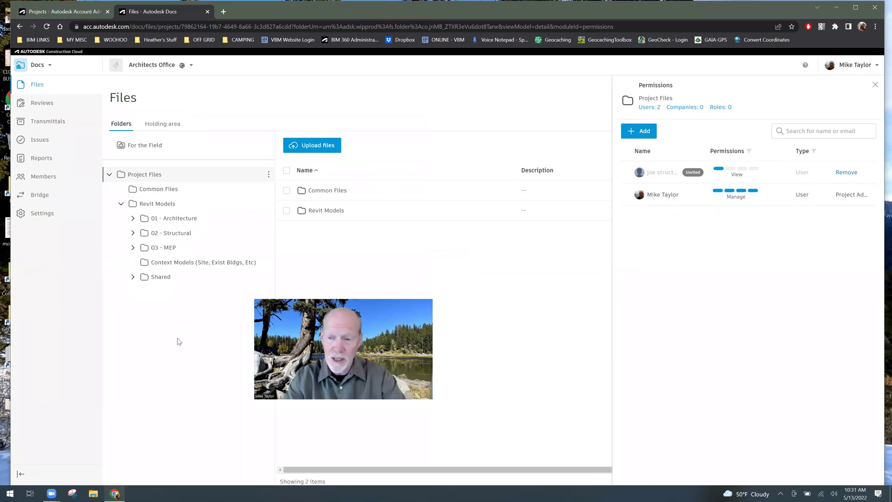
- Remove the structural member's permission from Project Files and reopen the folder's Permissions panel
left_click(846, 173)
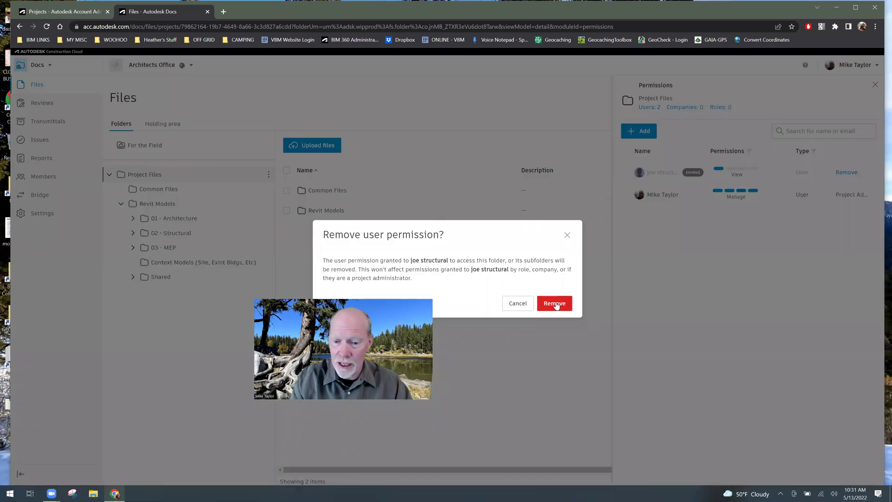
left_click(556, 304)
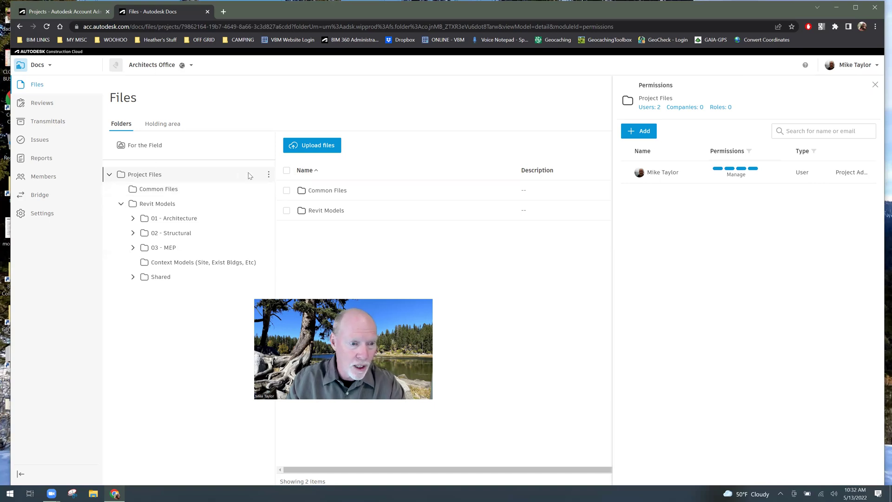
left_click(269, 176)
left_click(265, 281)
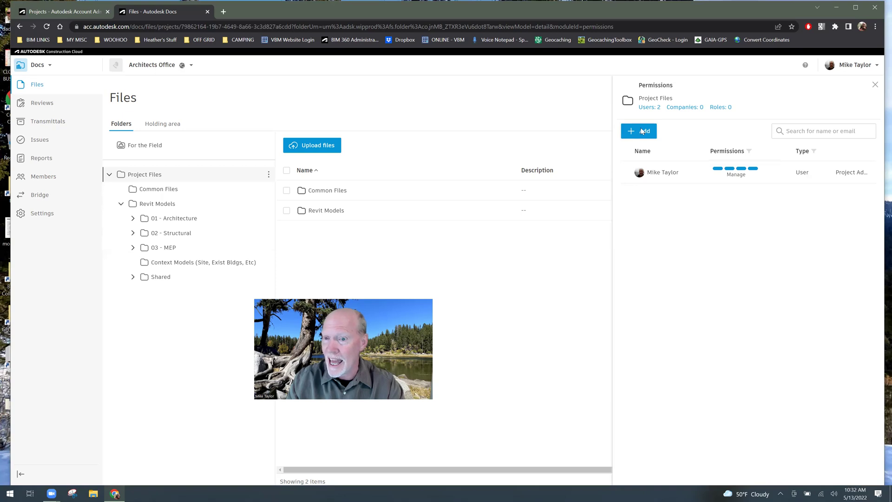
- Search 'struc' and add Structural Engineers Unlimited to Project Files with View access
left_click(643, 132)
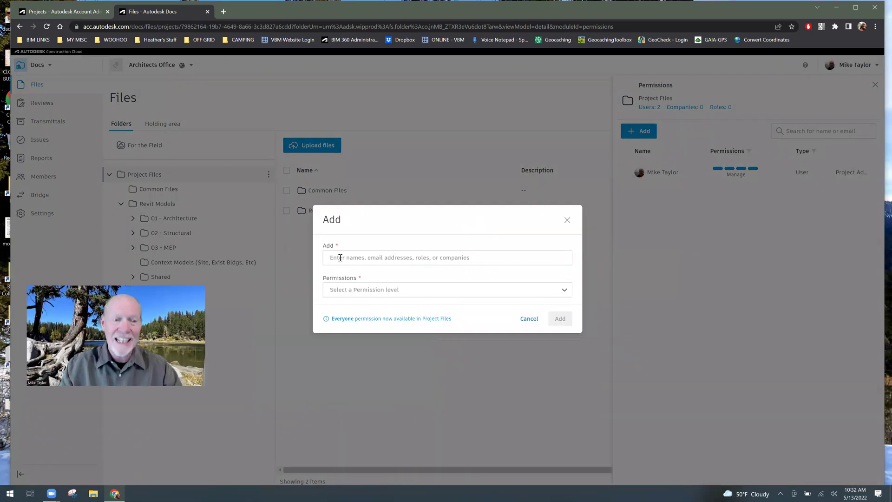
left_click(360, 258)
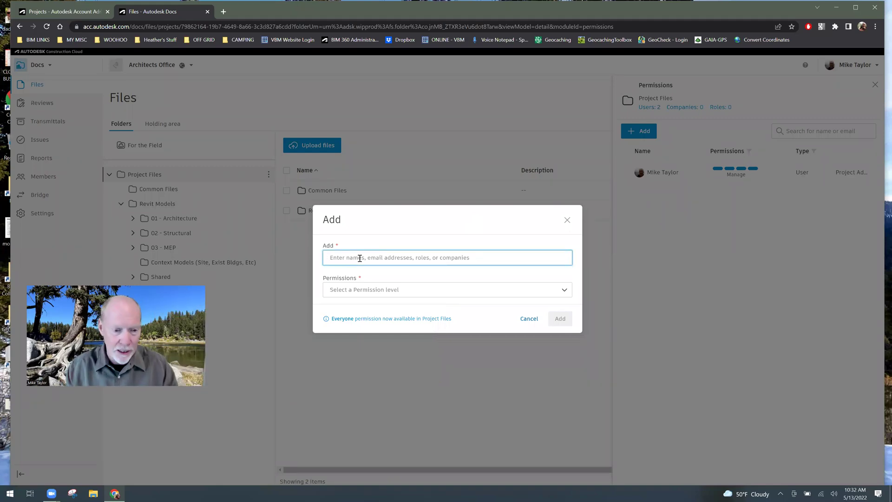
type("struc")
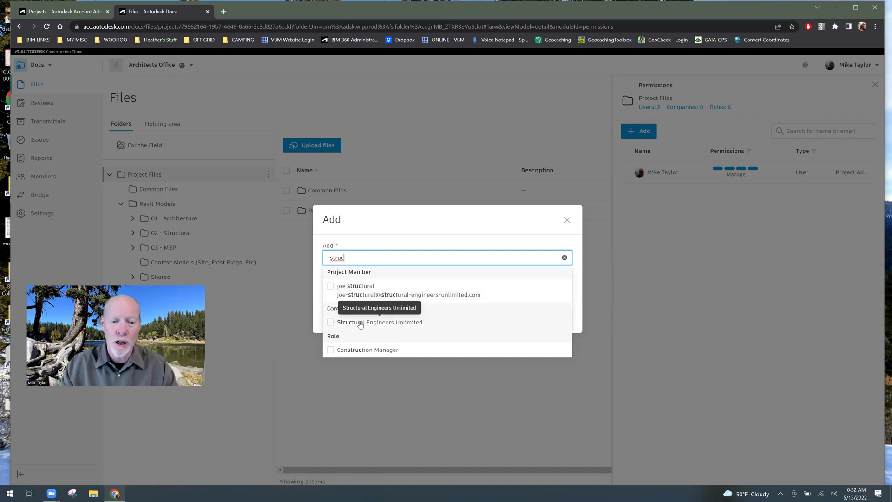
left_click(404, 326)
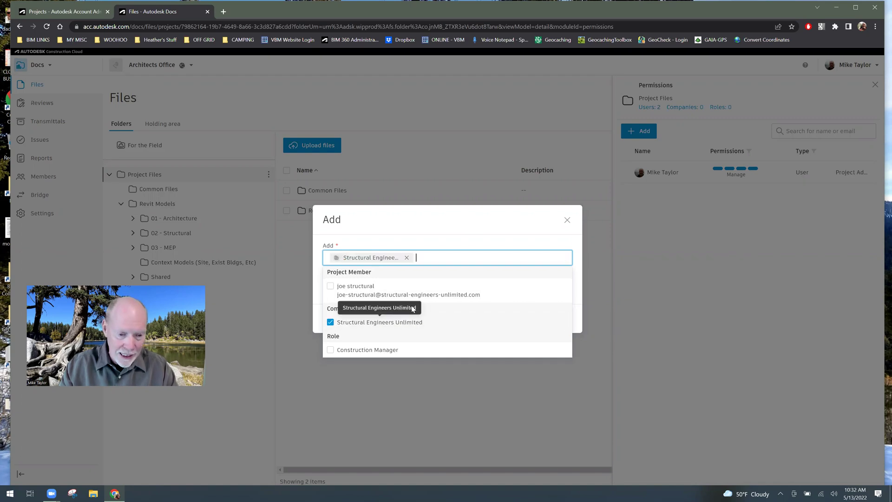
left_click(454, 242)
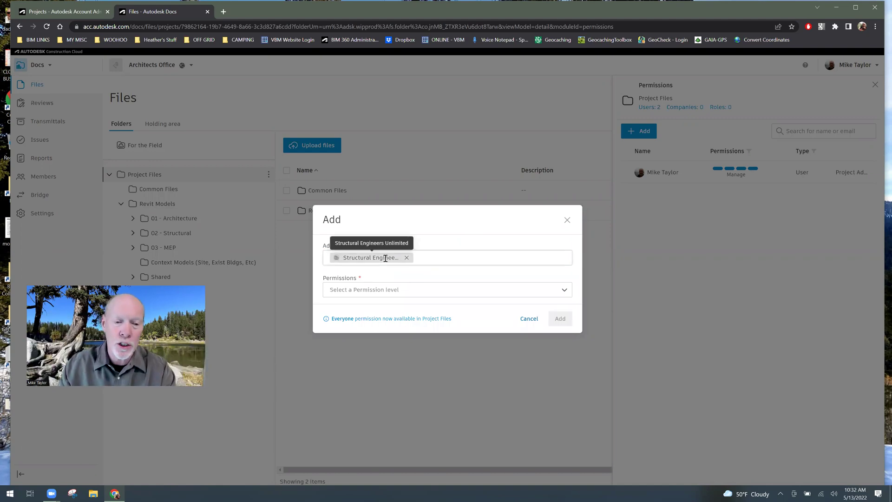
left_click(338, 289)
left_click(397, 338)
left_click(555, 319)
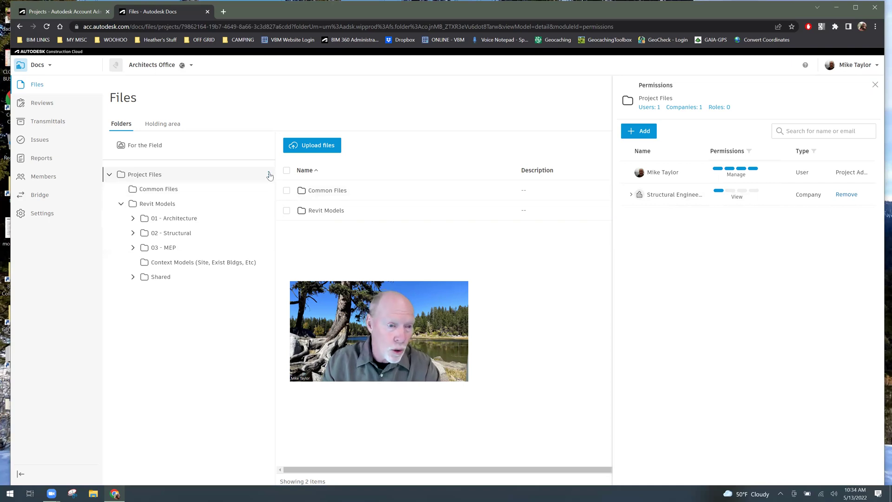
- Search 'mep' and add the MEP Dudes company to Project Files at View level
left_click(651, 130)
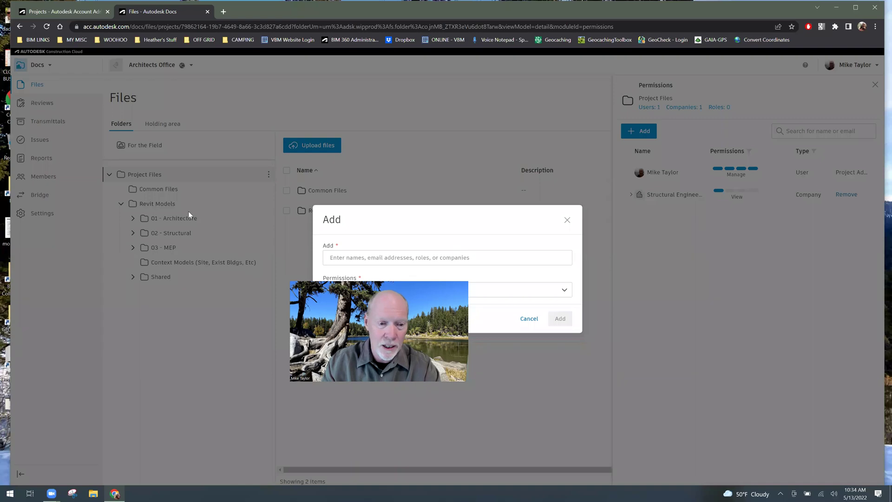
left_click(342, 259)
type("mfep")
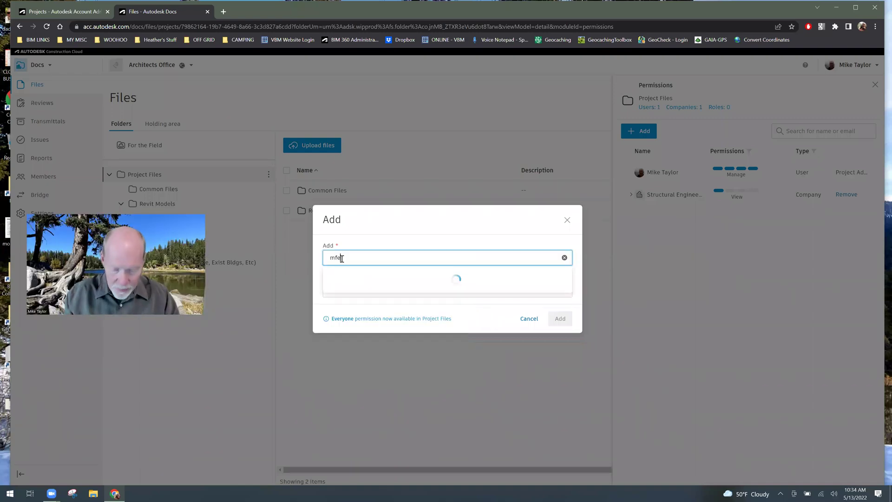
left_click(339, 257)
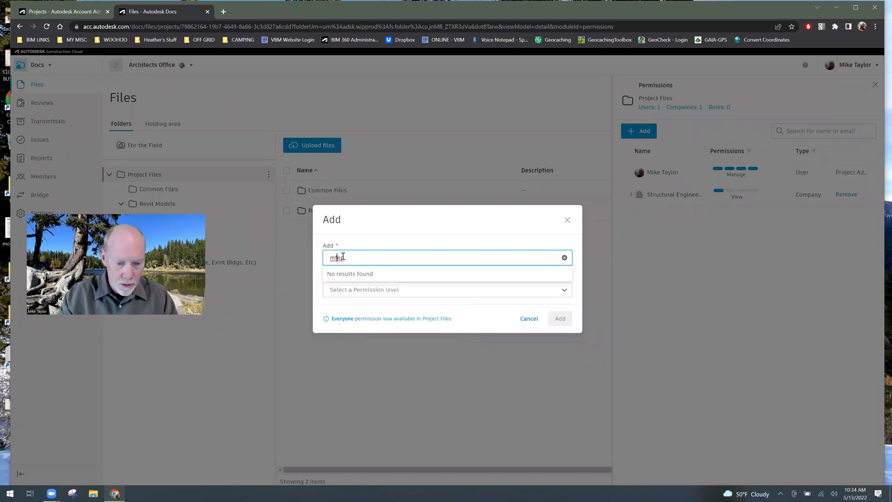
key("BackSpace")
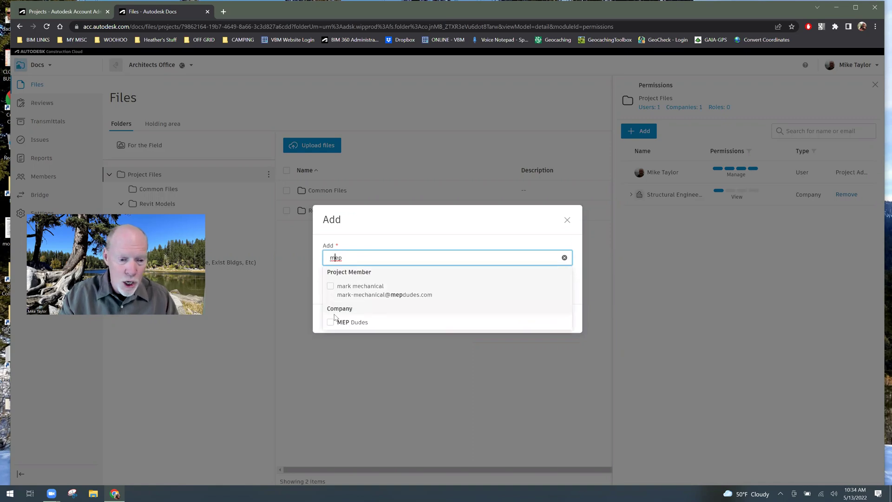
left_click(360, 320)
left_click(427, 228)
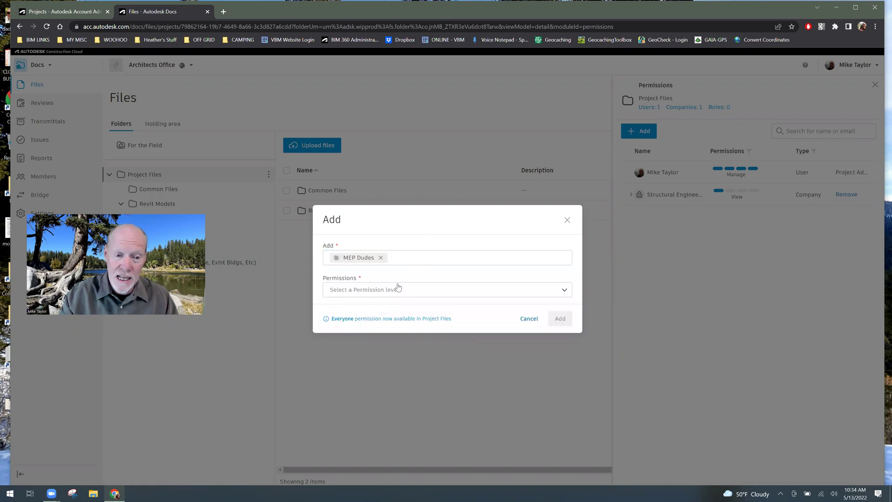
left_click(440, 290)
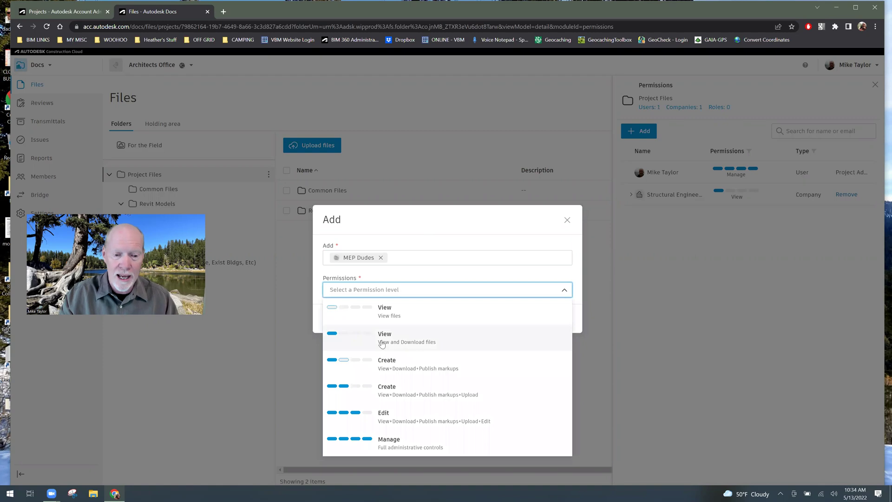
left_click(419, 339)
left_click(560, 319)
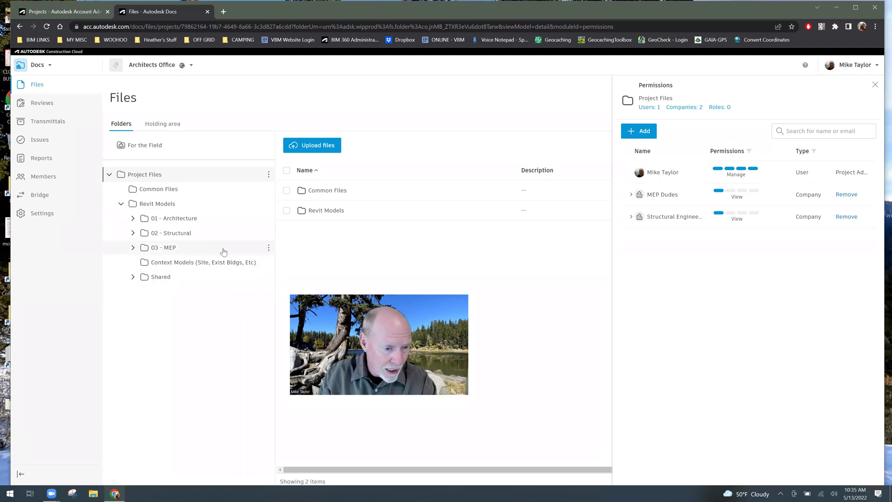
- On the 03 - MEP folder, raise MEP Dudes from inherited View to Edit
left_click(187, 248)
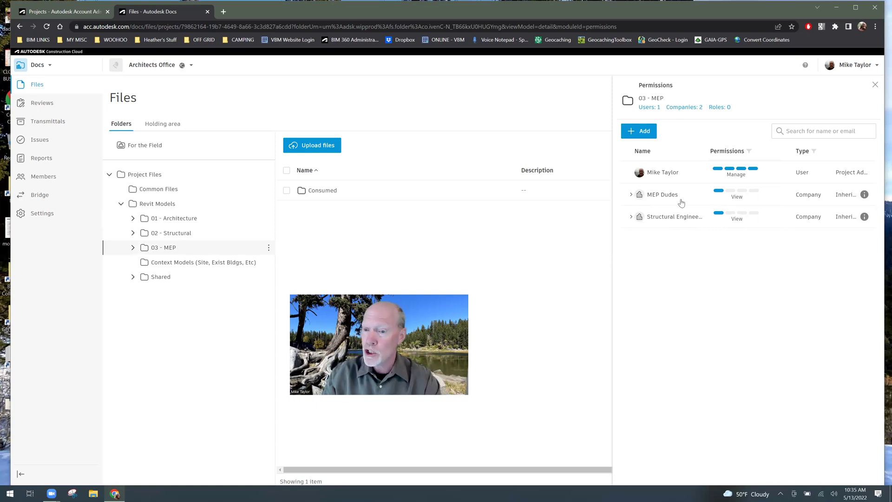
left_click(769, 196)
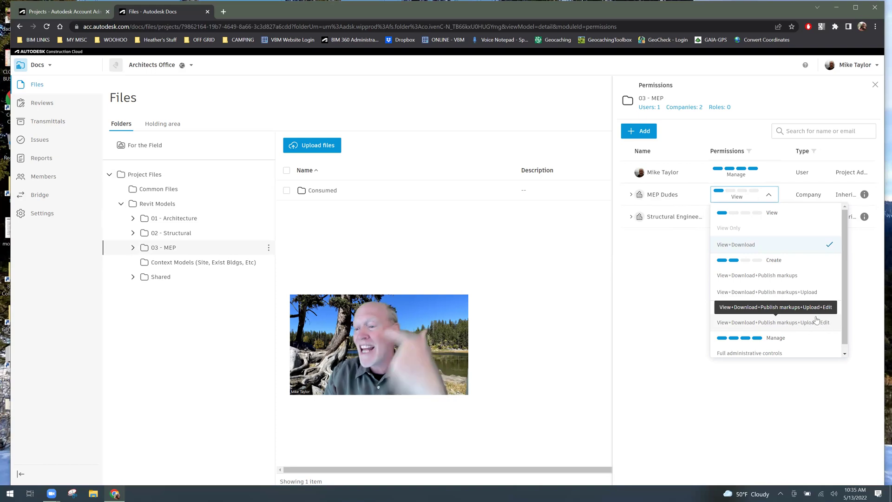
left_click(780, 322)
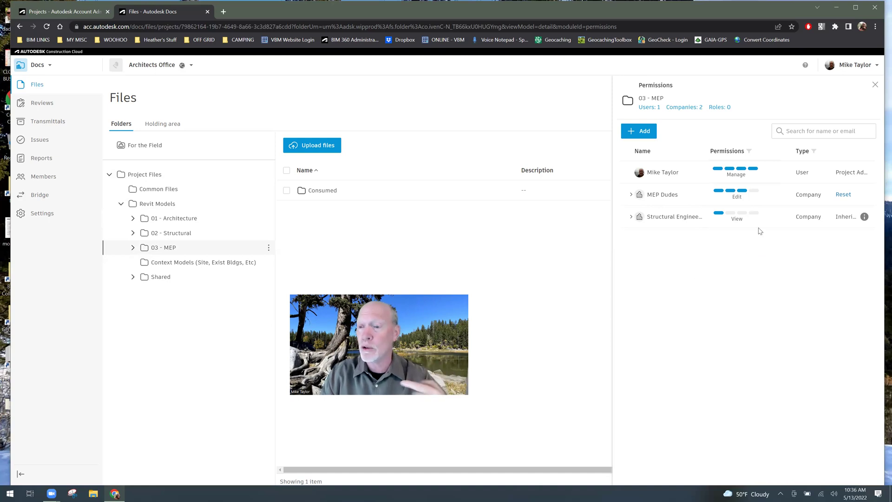
left_click(770, 196)
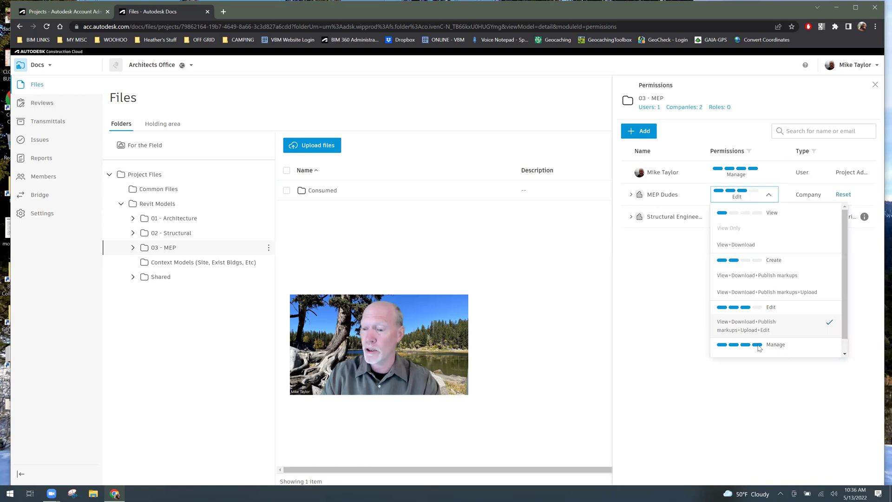
left_click(844, 354)
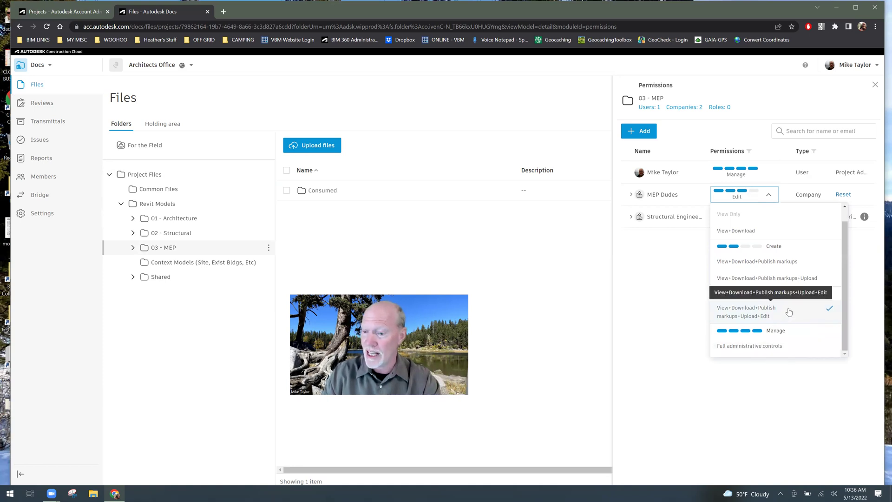
left_click(717, 311)
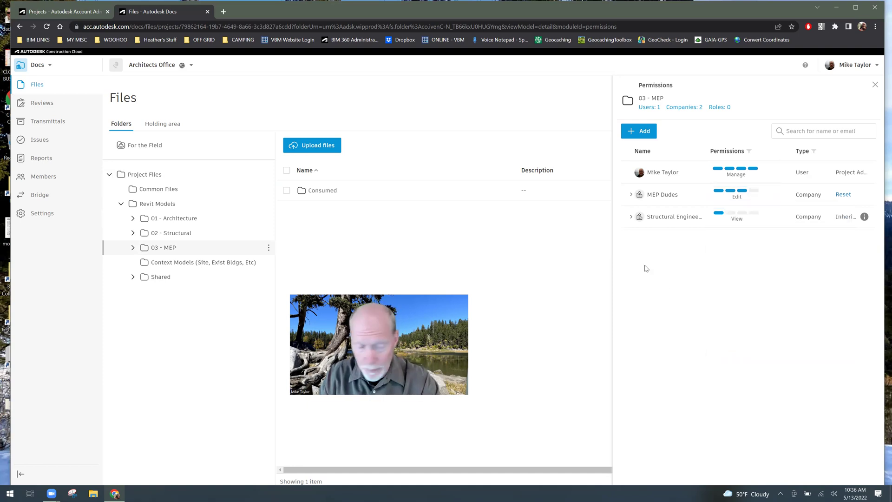
- In the 02 - Structural folder's permissions, raise Structural Engineers to Edit
left_click(200, 233)
left_click(269, 233)
left_click(243, 400)
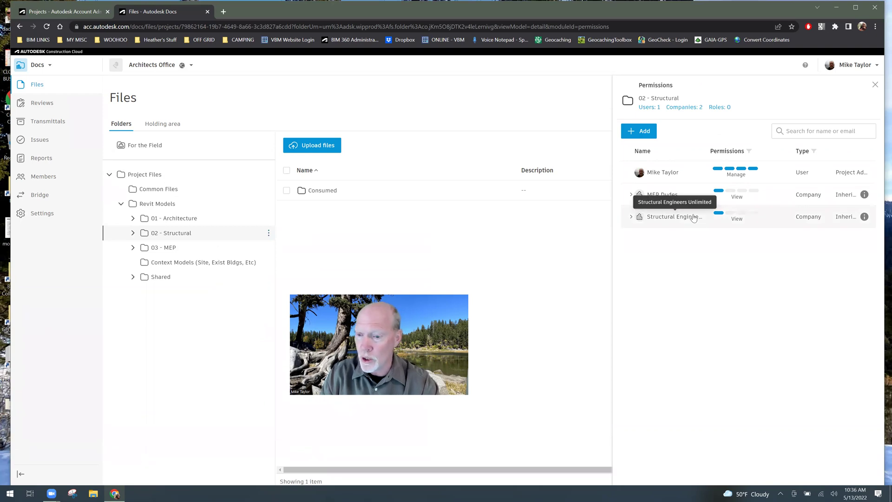
left_click(766, 218)
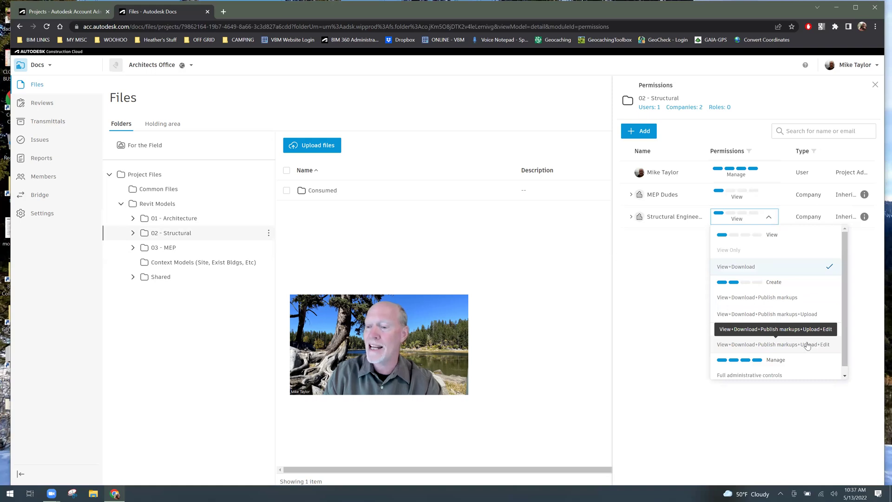
left_click(797, 345)
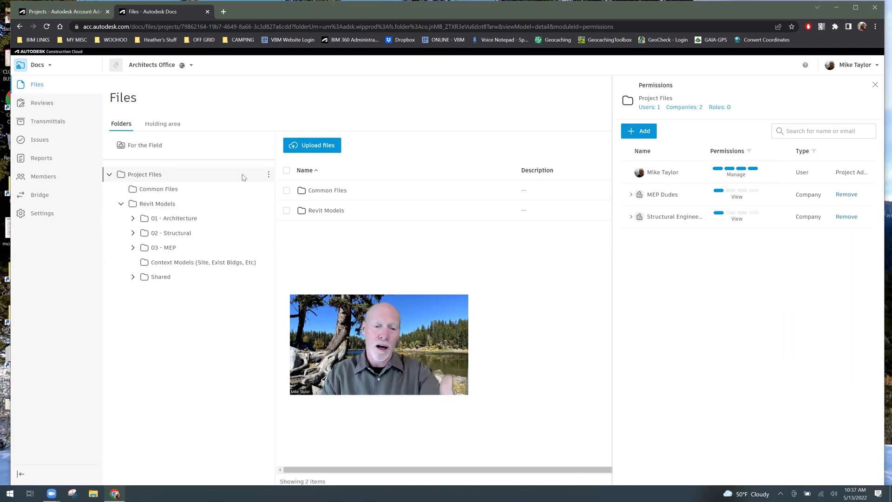
- Search 'every' and add the Everyone group to Project Files with View permission
left_click(645, 130)
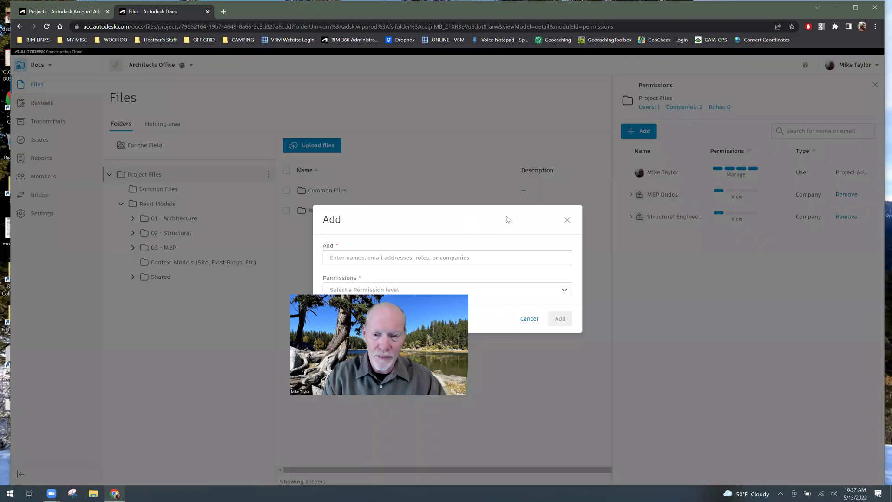
left_click(335, 257)
type("every")
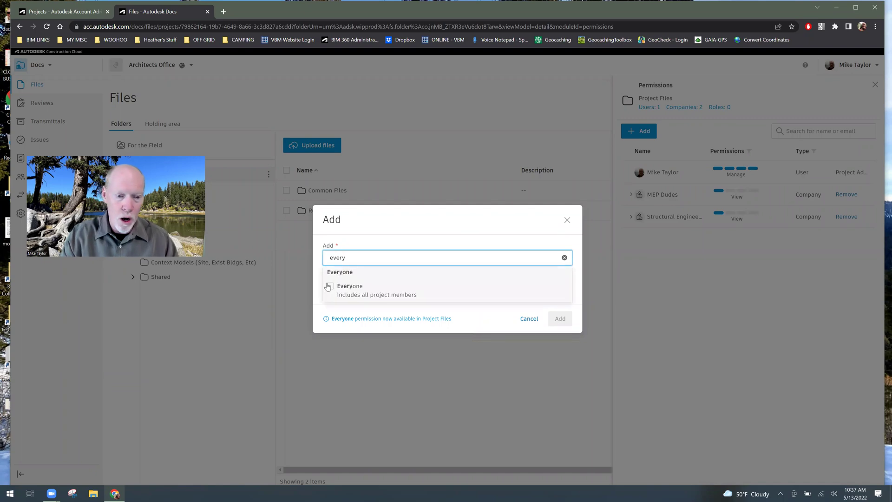
left_click(331, 286)
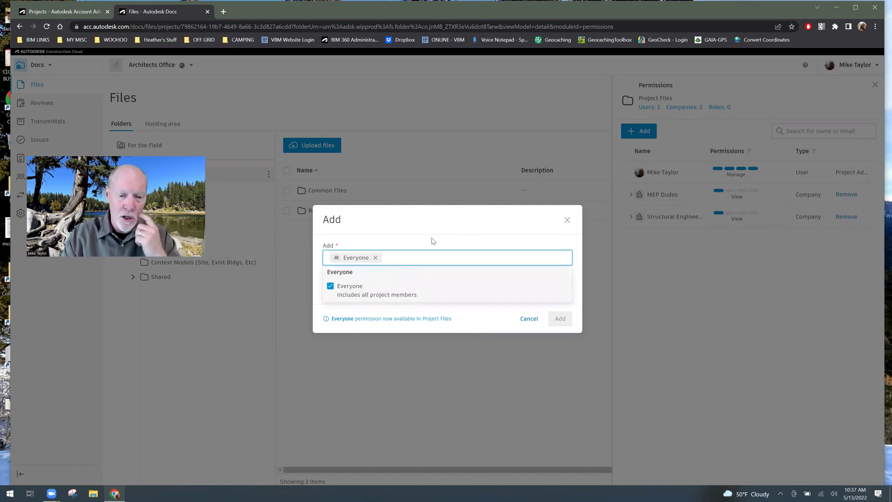
left_click(404, 281)
left_click(379, 289)
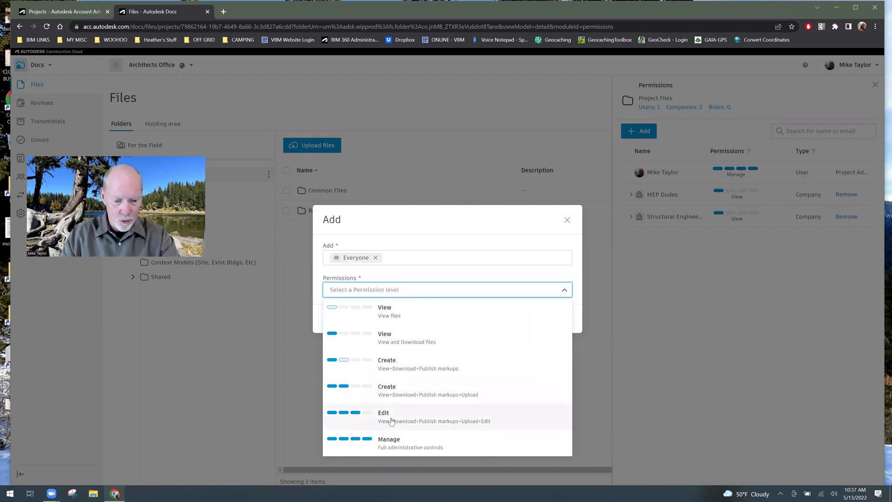
left_click(447, 339)
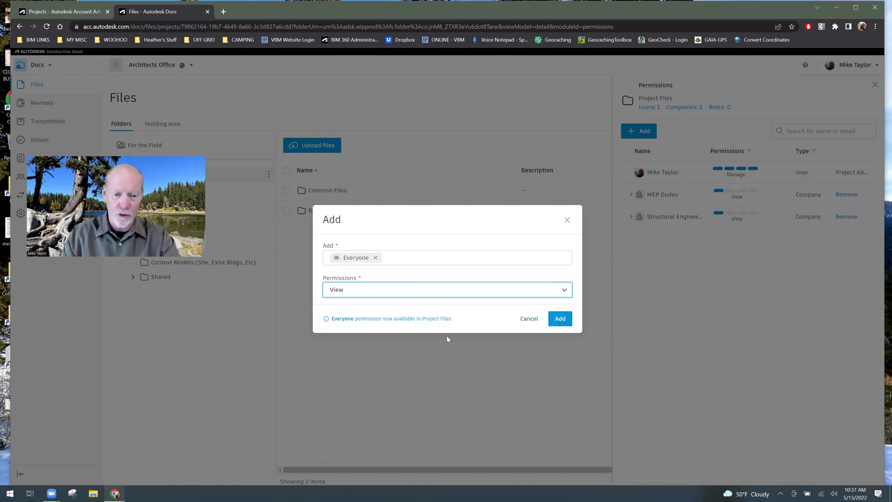
left_click(555, 321)
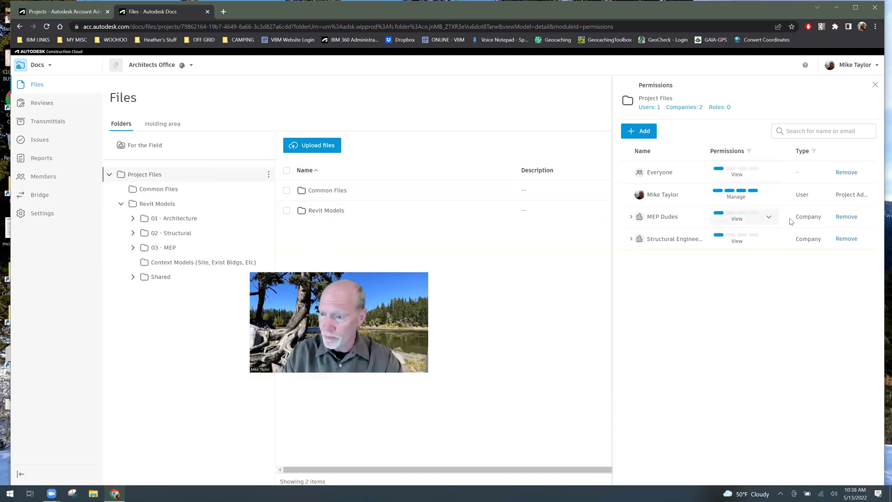
- Remove MEP Dudes and Structural Engineers from the Project Files permissions, confirming each removal
left_click(847, 217)
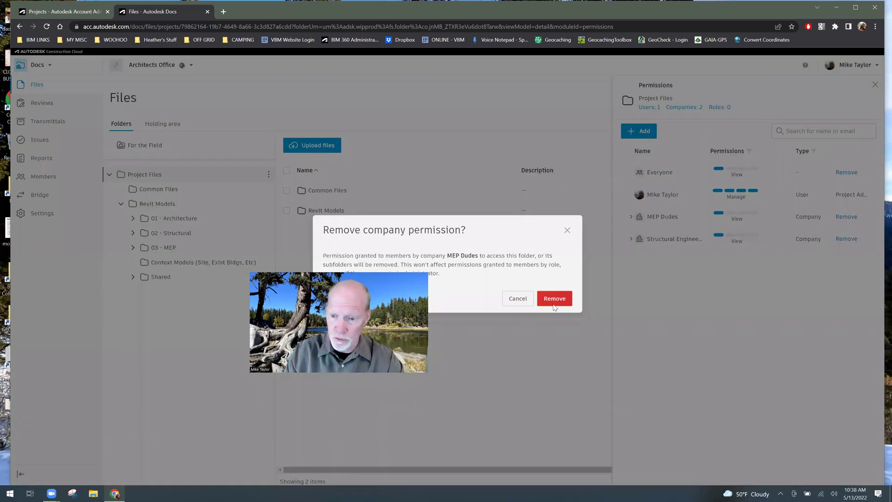
left_click(554, 305)
left_click(847, 217)
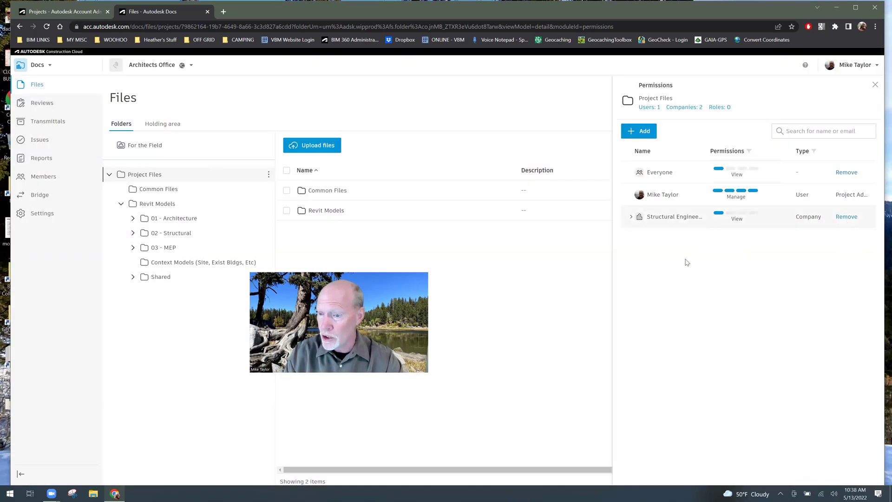
left_click(555, 303)
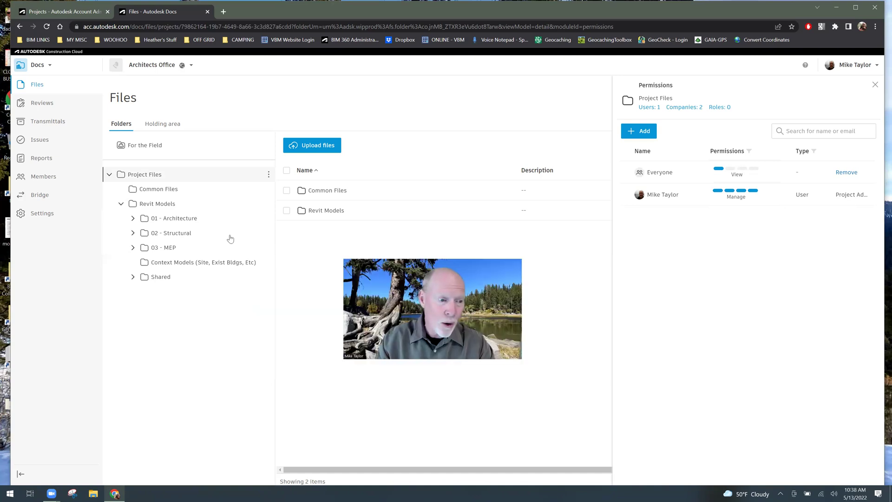
- Check the 02 - Structural and 03 - MEP permissions, verifying each company's Edit access
left_click(197, 233)
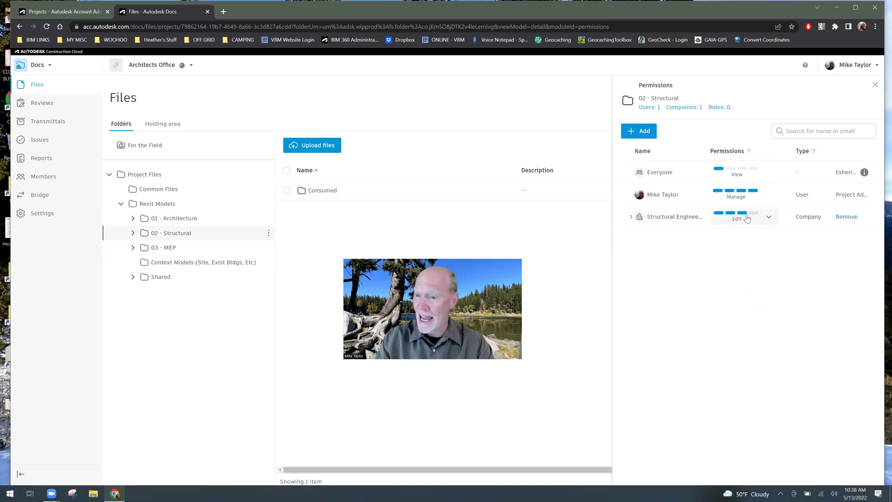
left_click(184, 251)
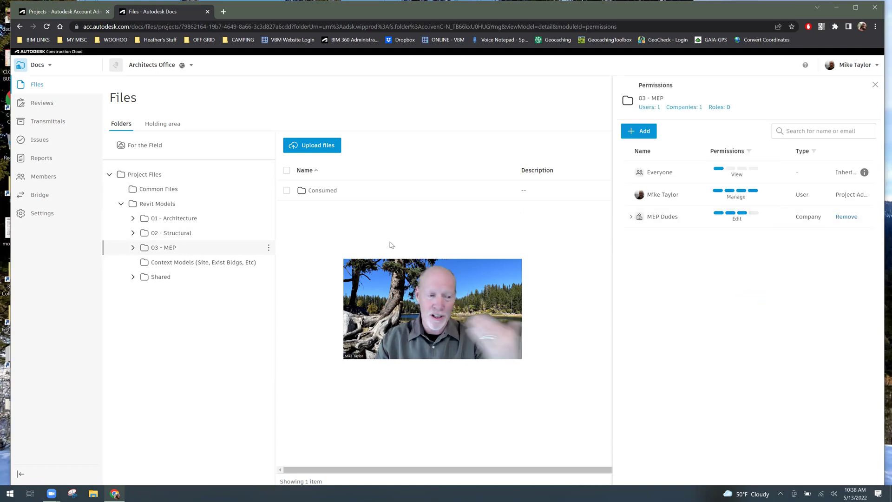
left_click_drag(472, 257, 433, 217)
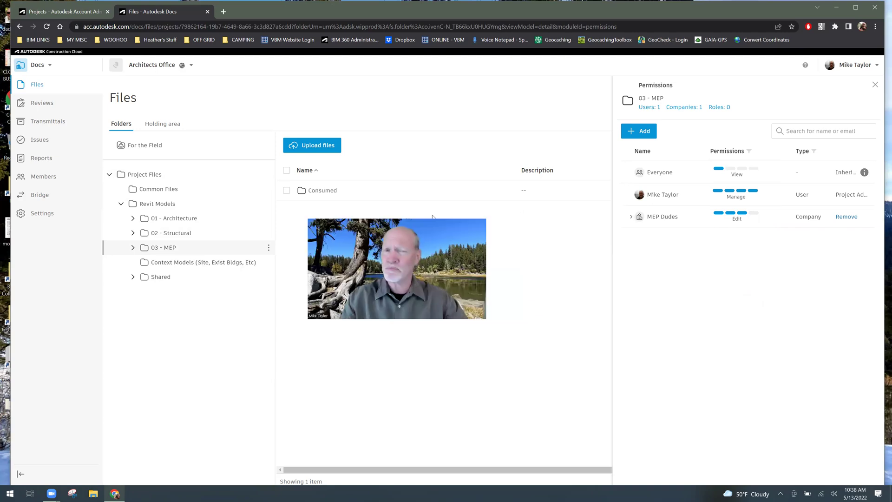